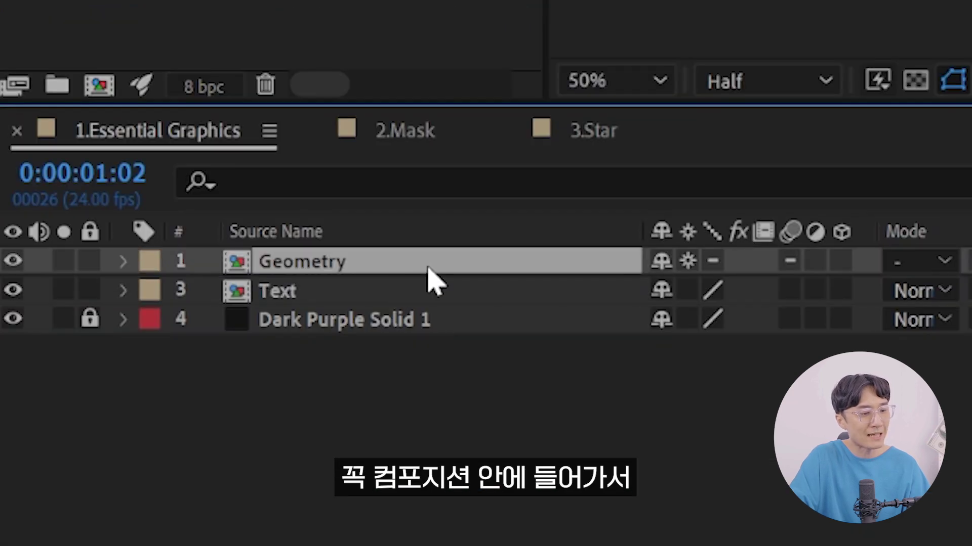
Step: Open the Geometry pre-comp to view its cone layers, then return to 1.Essential Graphics
double_click(427, 268)
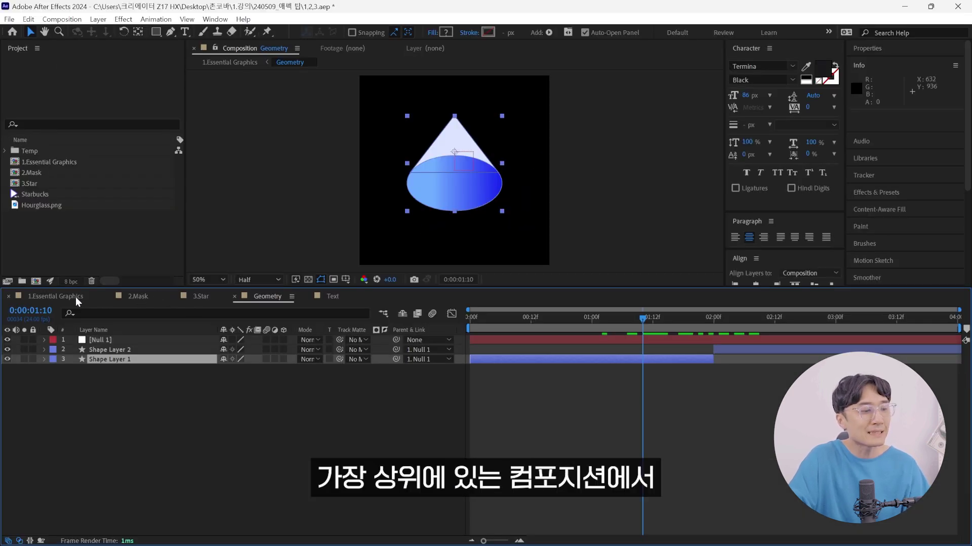
left_click(75, 296)
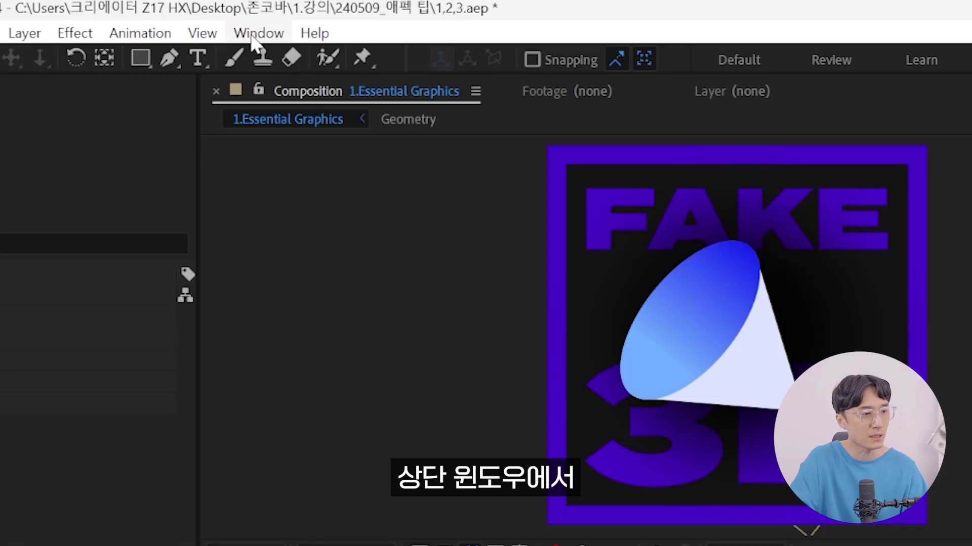
Step: Show the Essential Graphics panel from the Window menu and choose Geometry as its Primary composition
left_click(215, 20)
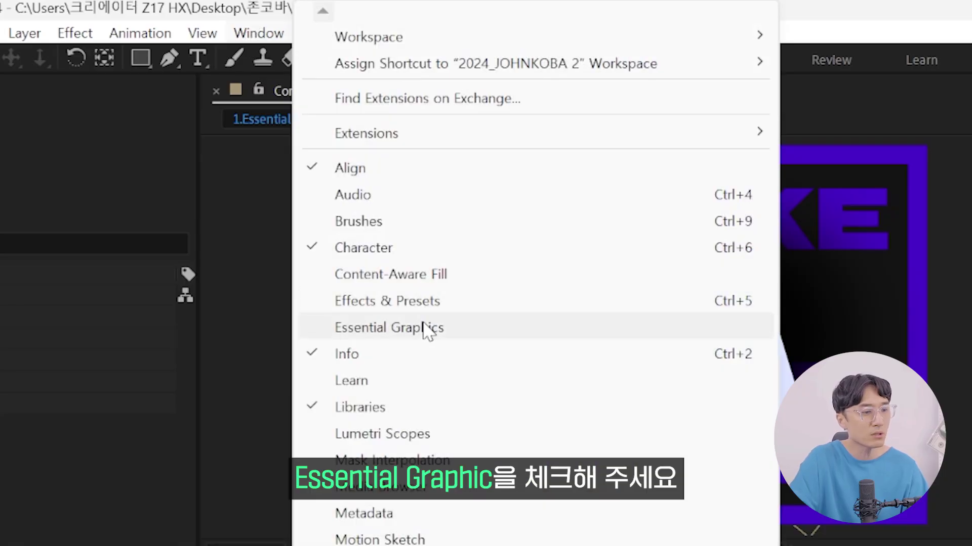
left_click(428, 332)
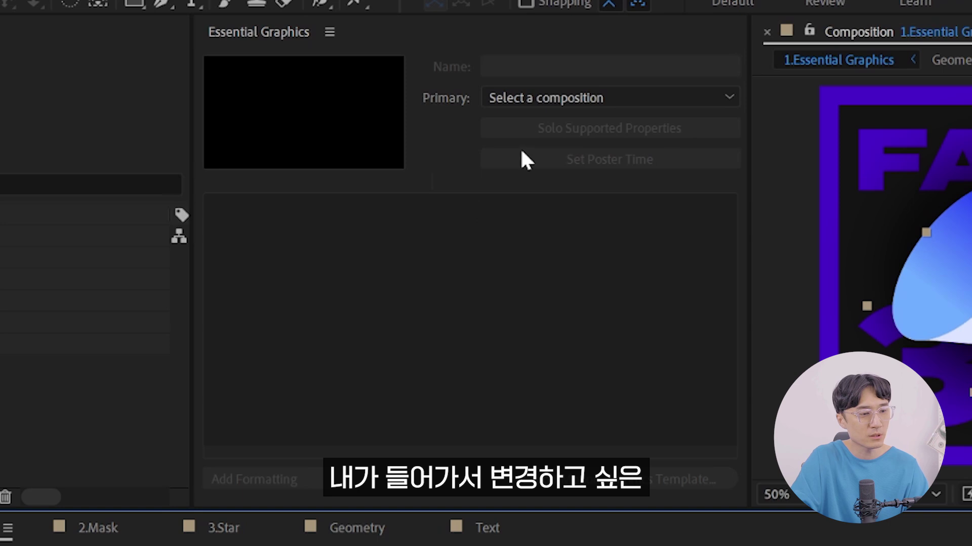
left_click(527, 96)
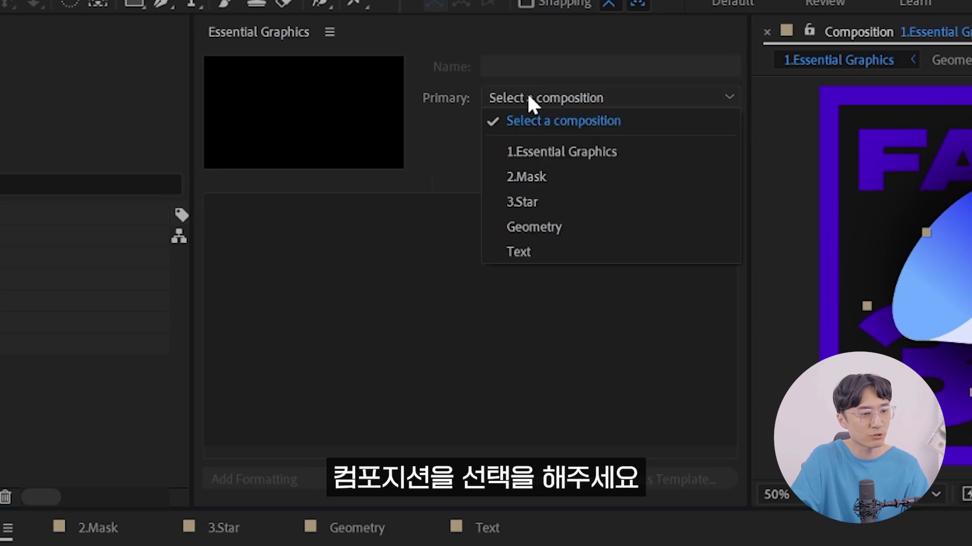
left_click(549, 228)
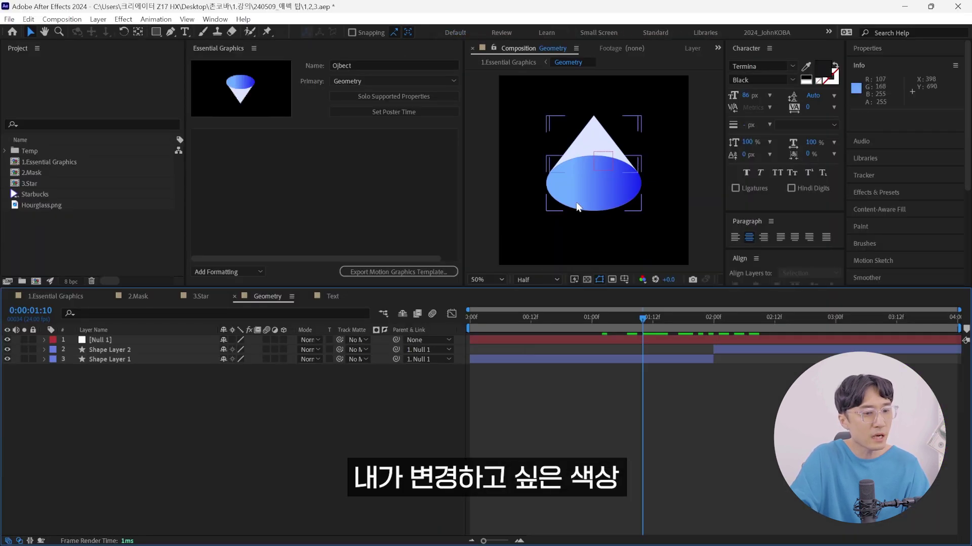
Step: Search 'color' in the Geometry timeline and add Fill 2 Color as an Essential Graphics control
left_click(138, 315)
type("color")
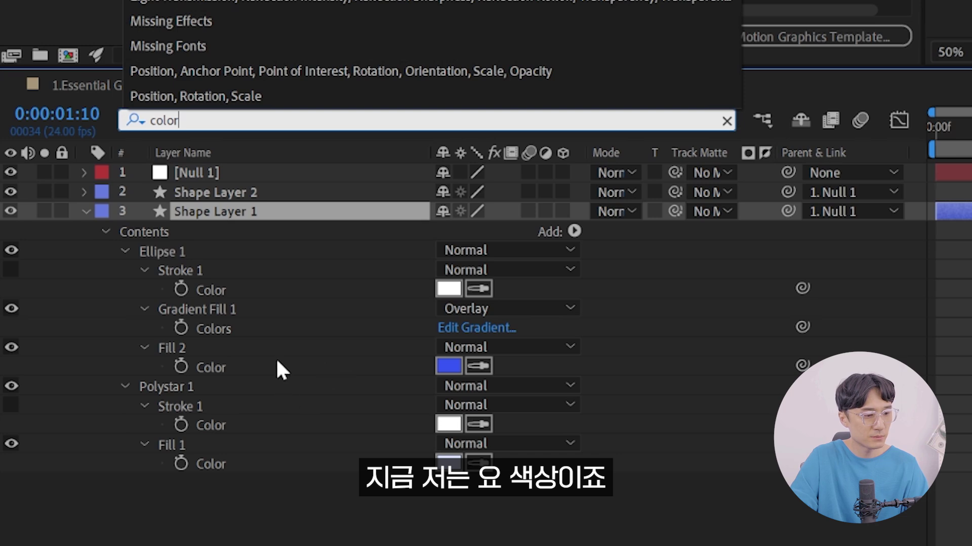
left_click(120, 439)
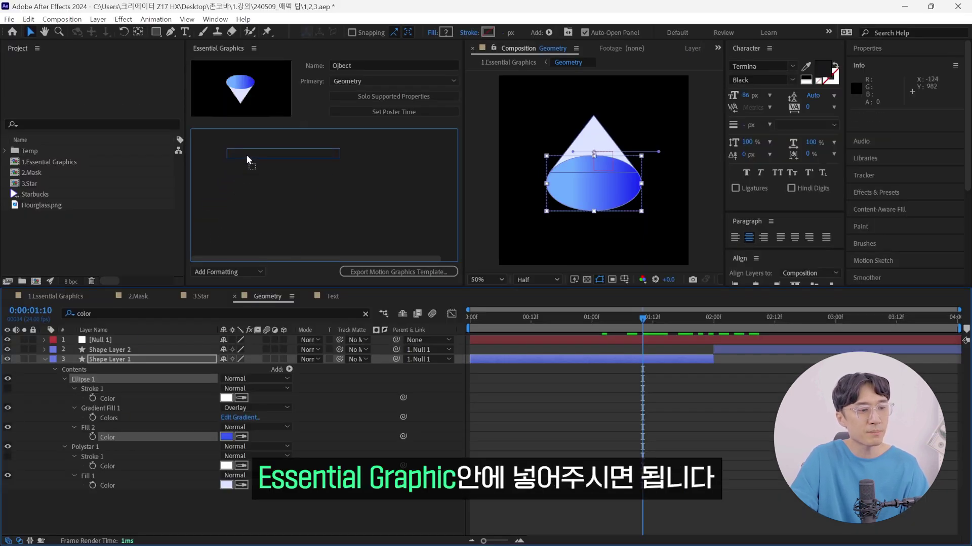
left_click_drag(247, 157, 246, 156)
Step: With Text as Primary, search 'width' and add the Line layer's Stroke Width as a control
left_click(354, 81)
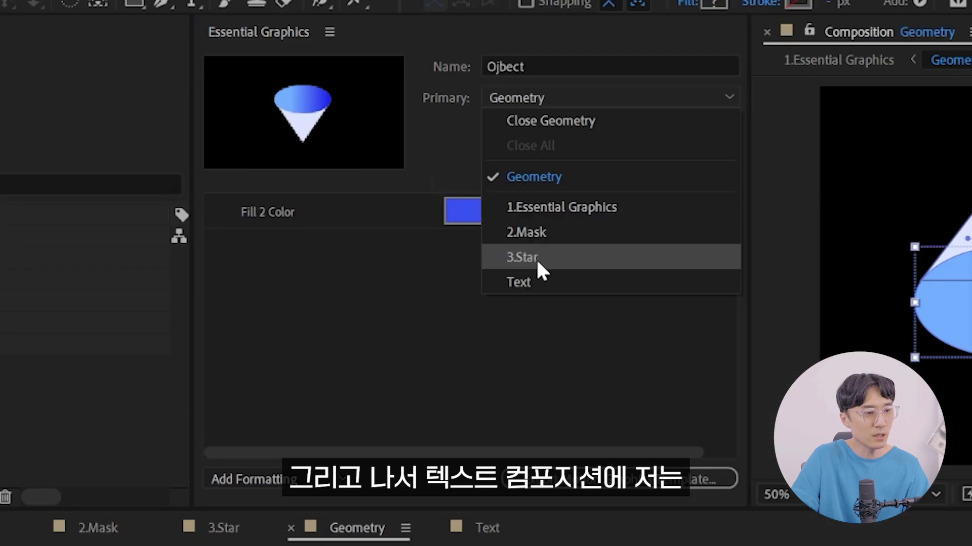
left_click(358, 173)
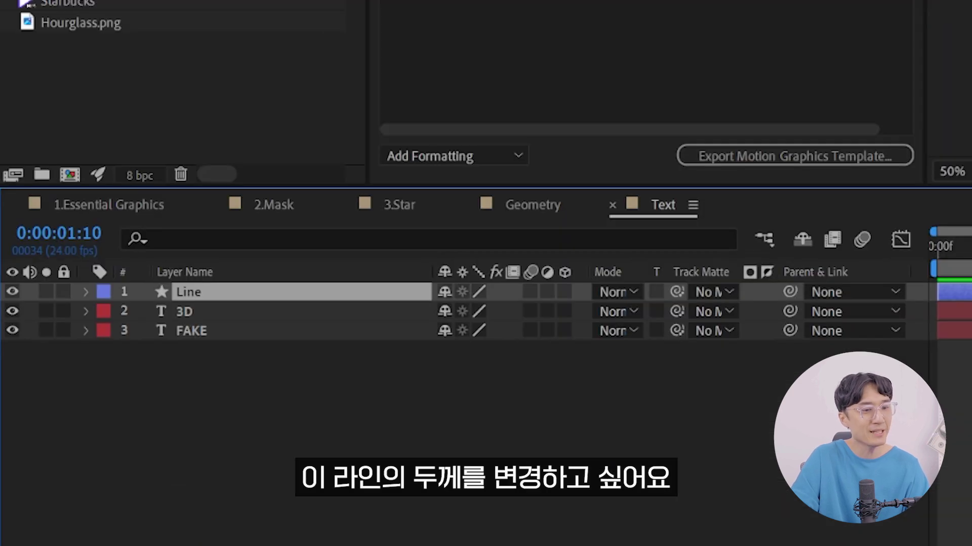
key("ctrl+f")
type("width")
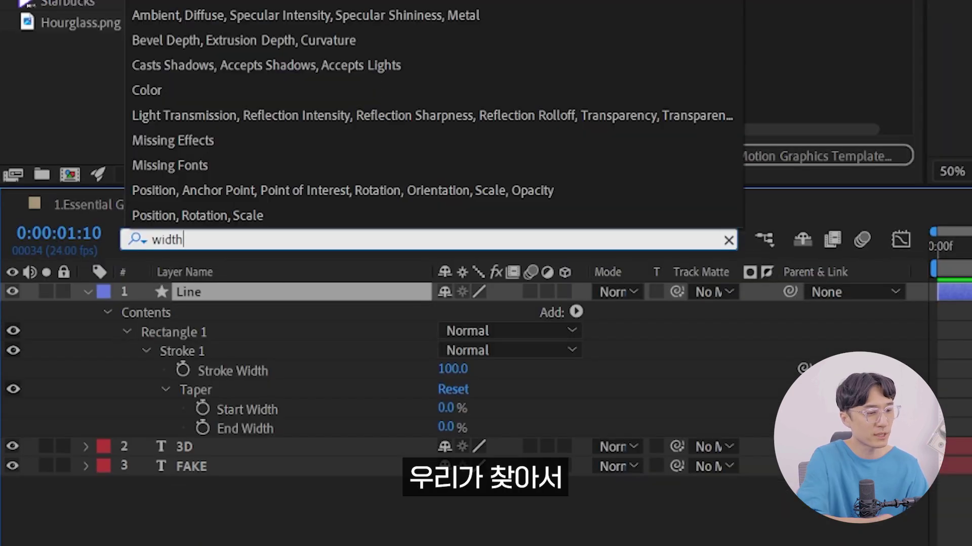
left_click(271, 379)
left_click_drag(278, 374, 280, 146)
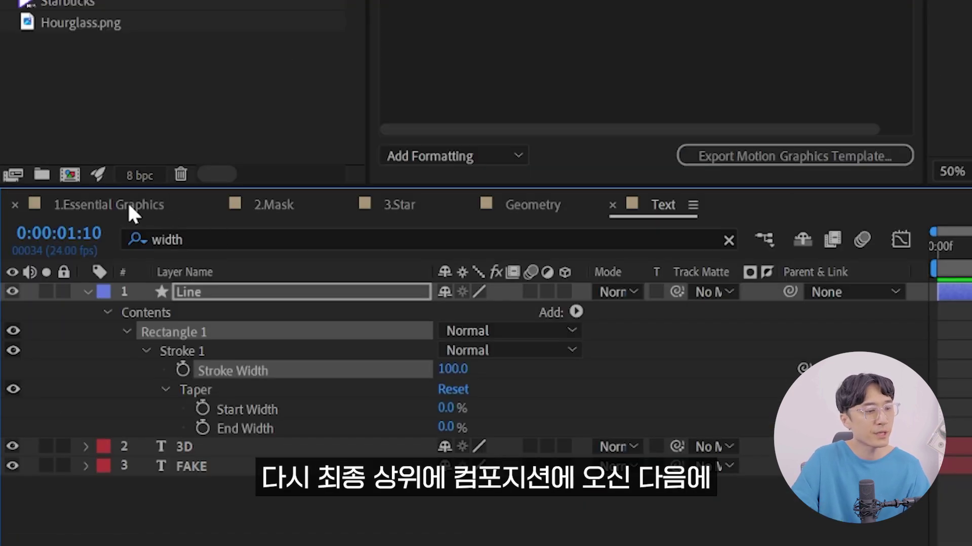
left_click(128, 203)
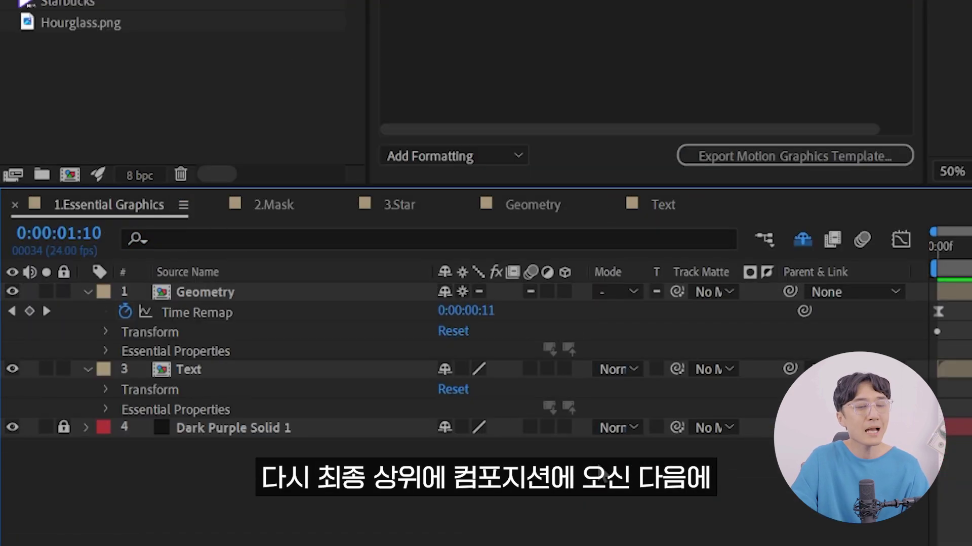
Step: Set Primary to Geometry and change the cone's Fill 2 Color to orange
key("u")
key("u")
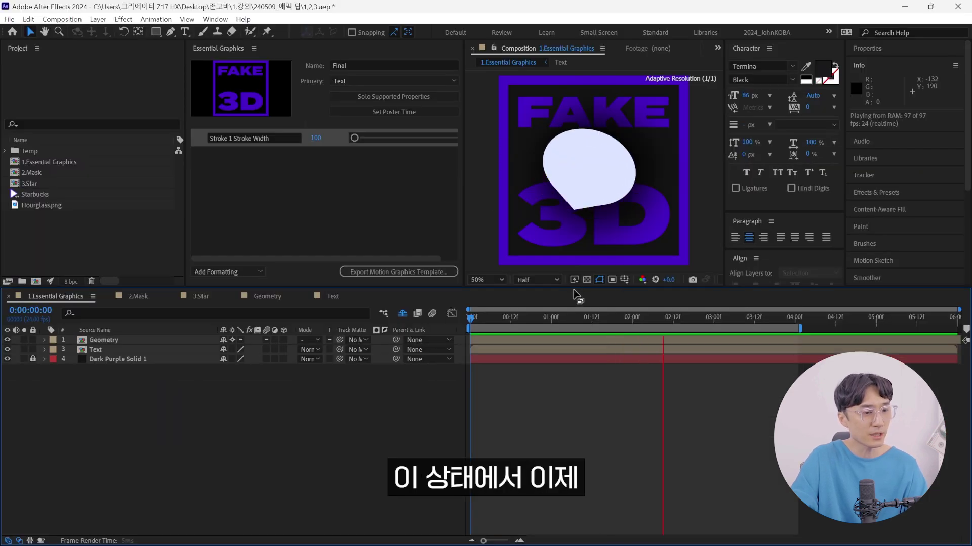
left_click(506, 110)
left_click(508, 191)
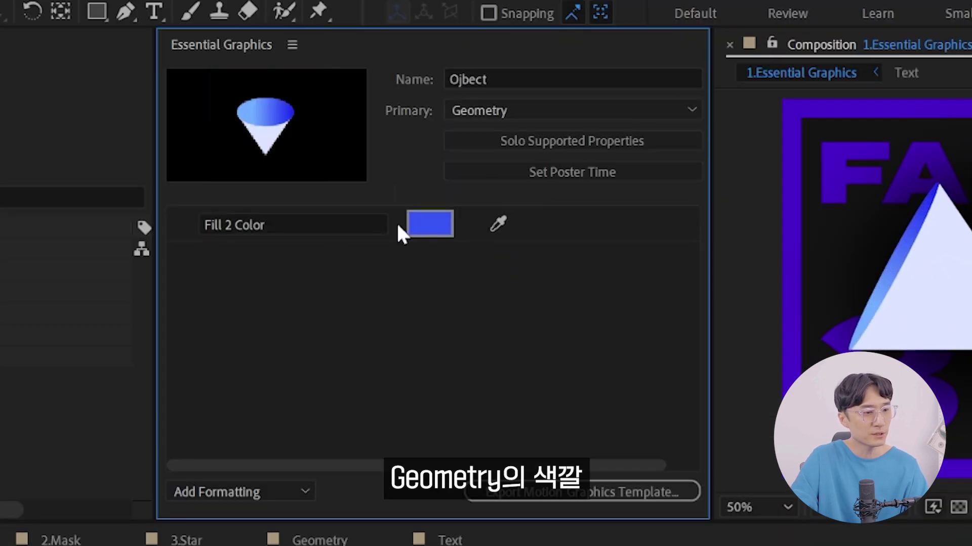
left_click(418, 226)
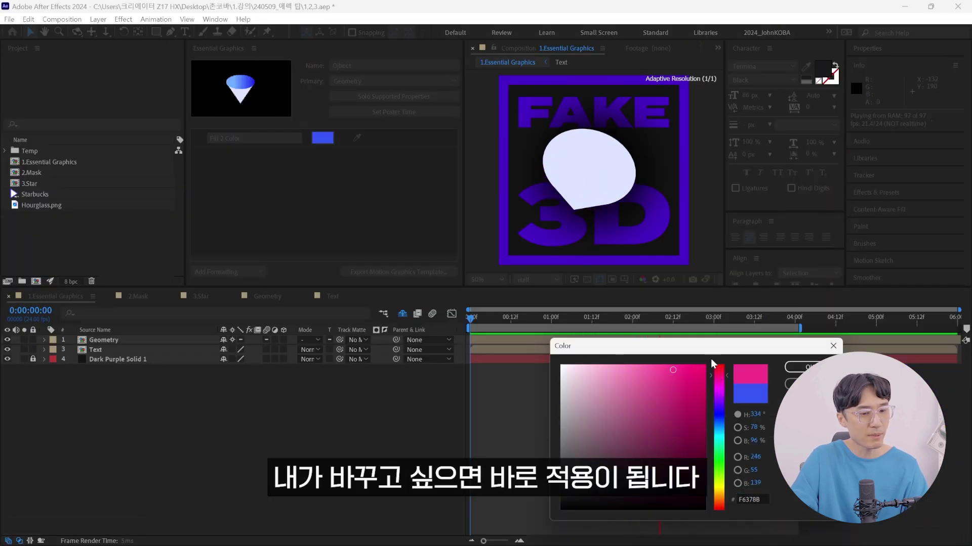
left_click_drag(705, 349, 425, 249)
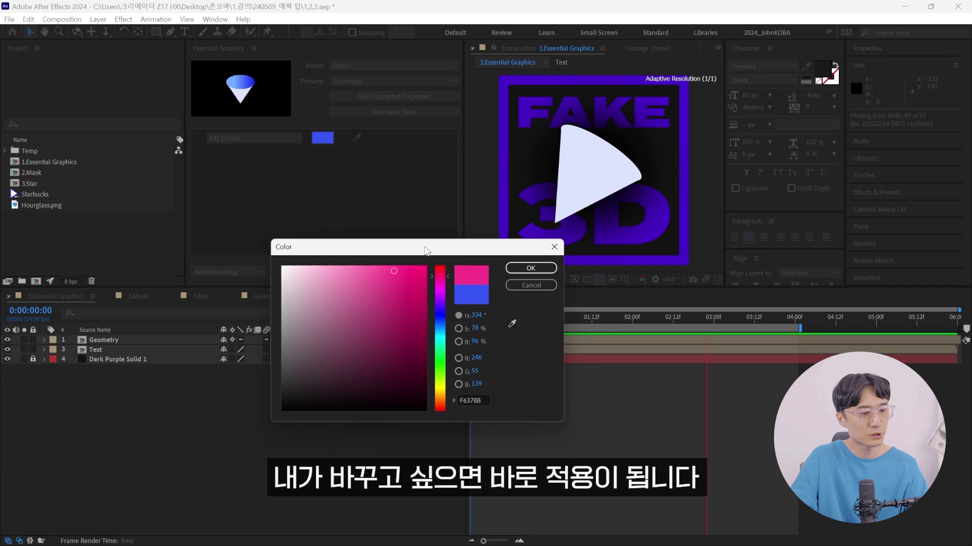
left_click(530, 268)
left_click(322, 138)
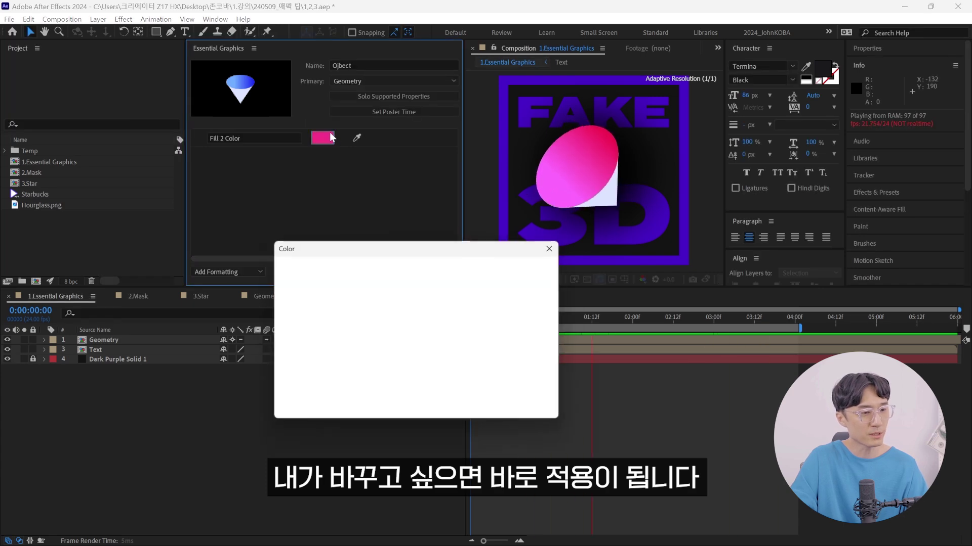
left_click(441, 350)
left_click_drag(440, 351, 442, 402)
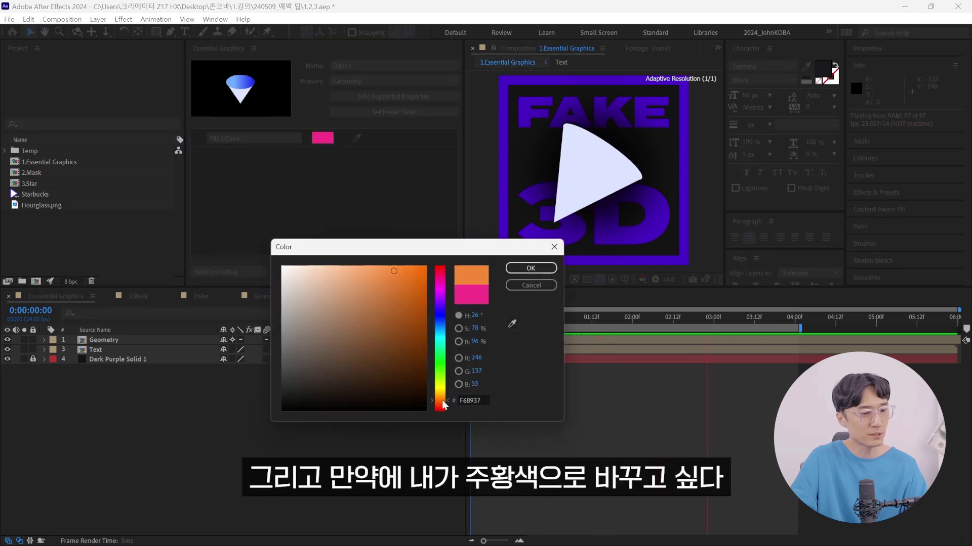
left_click(540, 272)
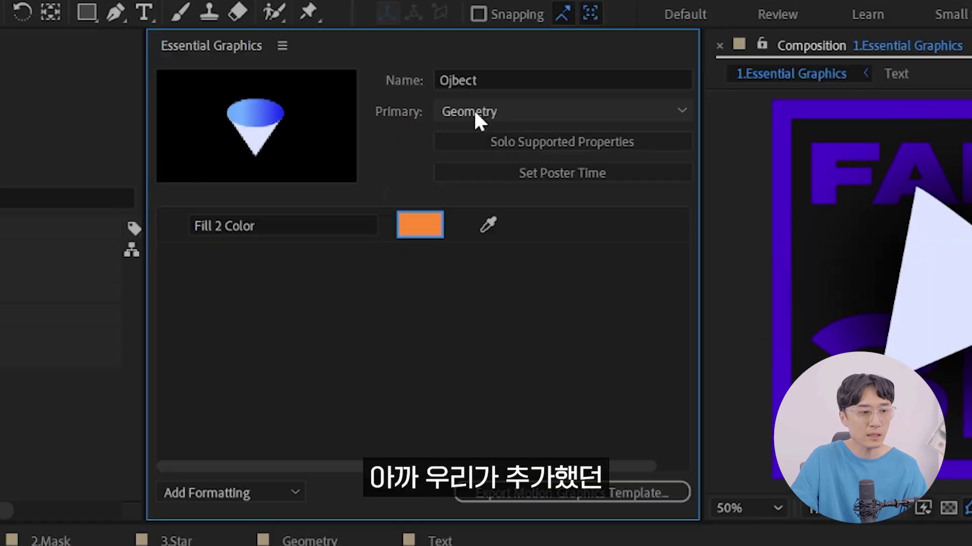
Step: Set Primary to Text and scrub the purple frame's Stroke Width thinner, then thicker
left_click(473, 109)
left_click(494, 214)
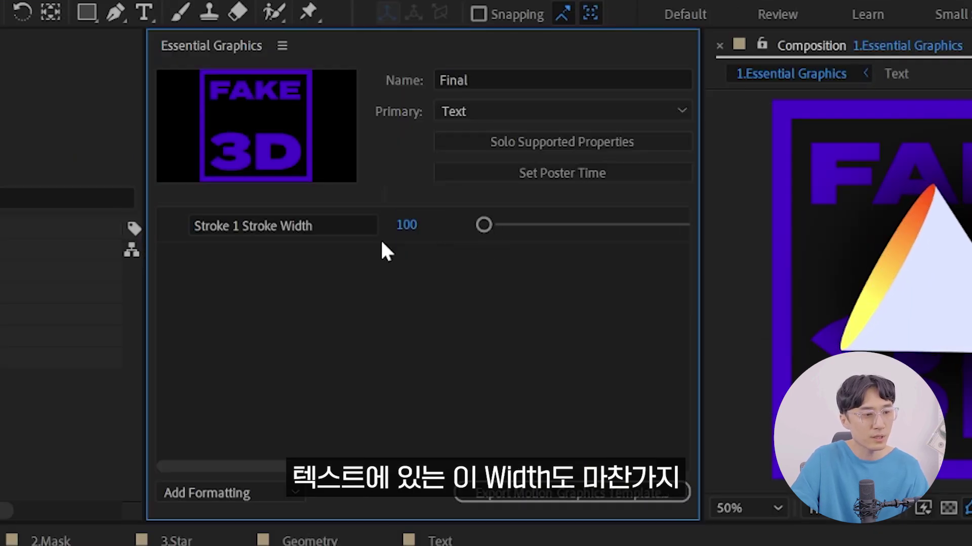
left_click(341, 238)
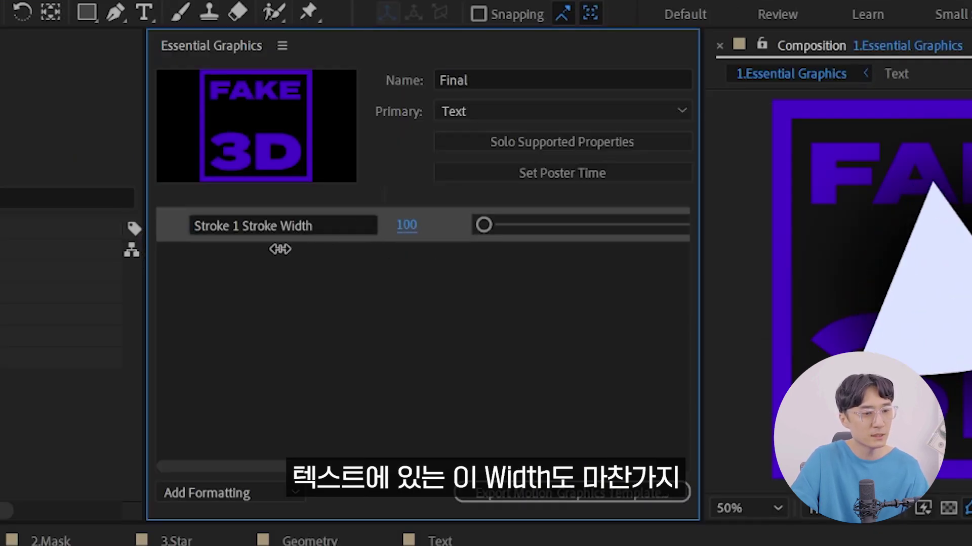
left_click_drag(280, 249, 200, 247)
left_click_drag(407, 225, 104, 254)
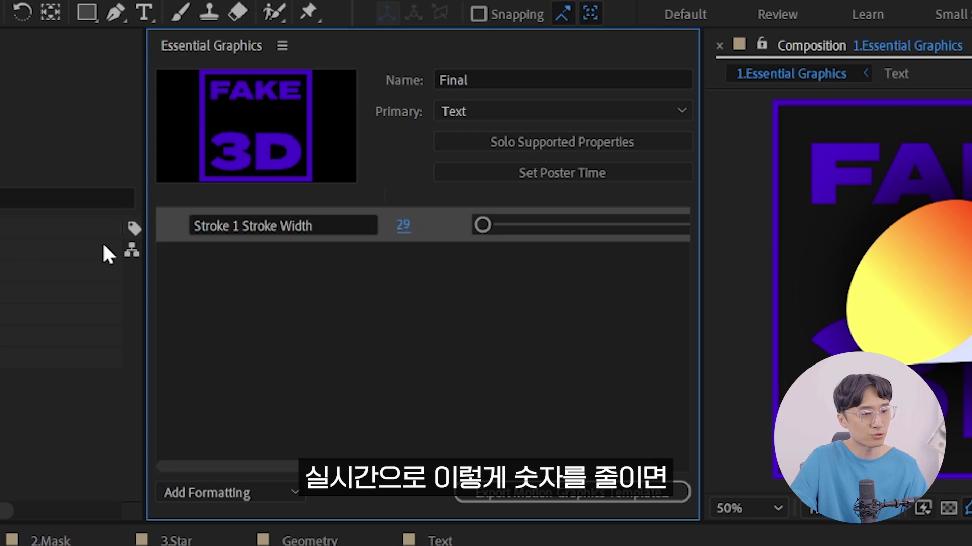
left_click_drag(403, 225, 329, 280)
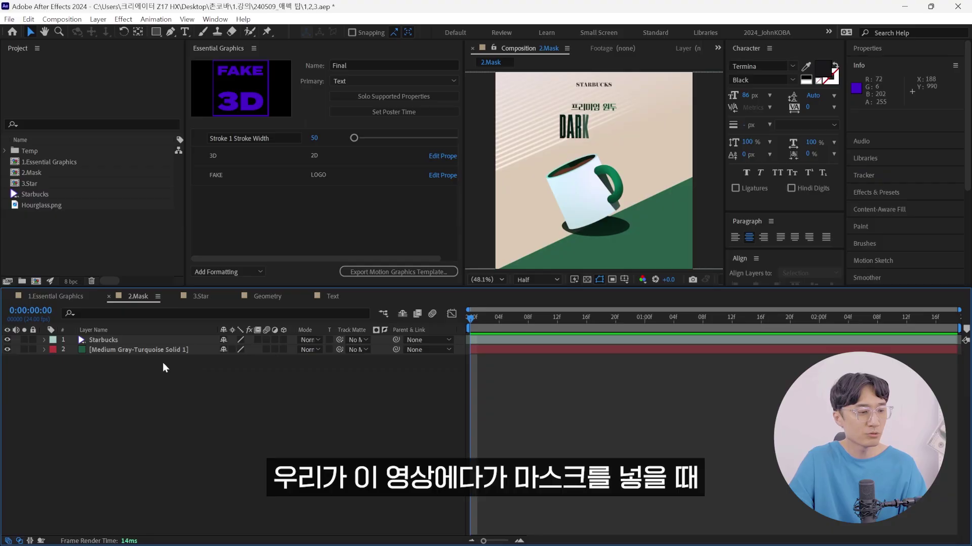
Step: Draw a rounded-rectangle mask on the Starbucks layer, then undo it
left_click(109, 341)
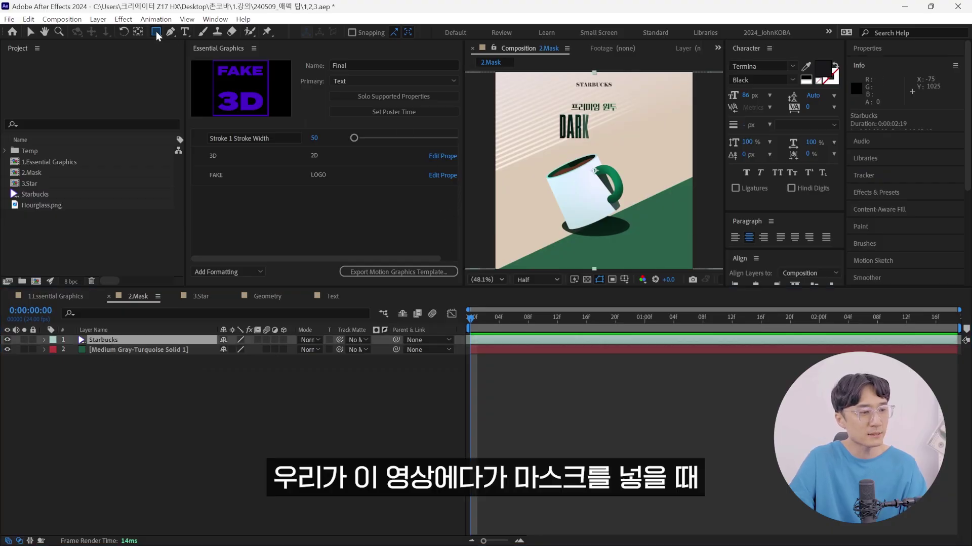
left_click_drag(156, 31, 203, 42)
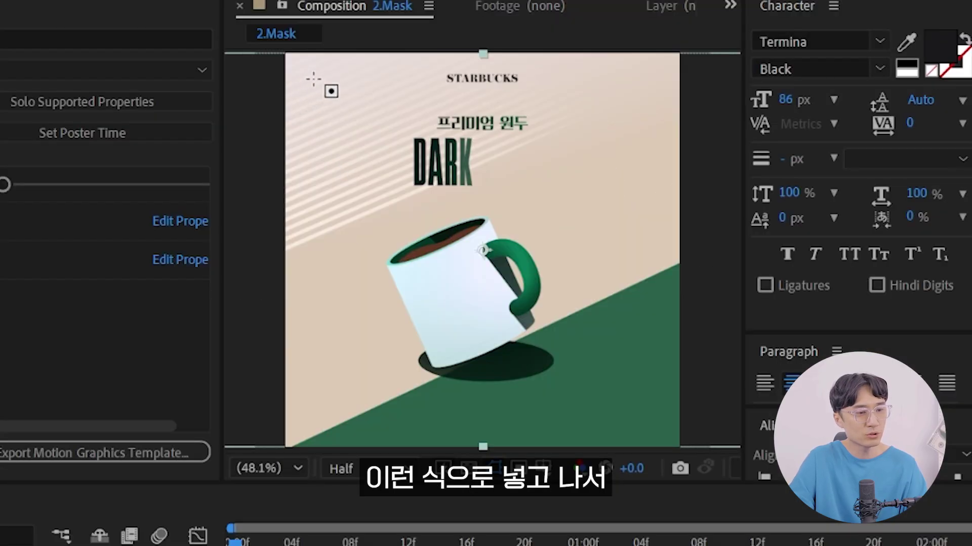
left_click_drag(314, 79, 646, 412)
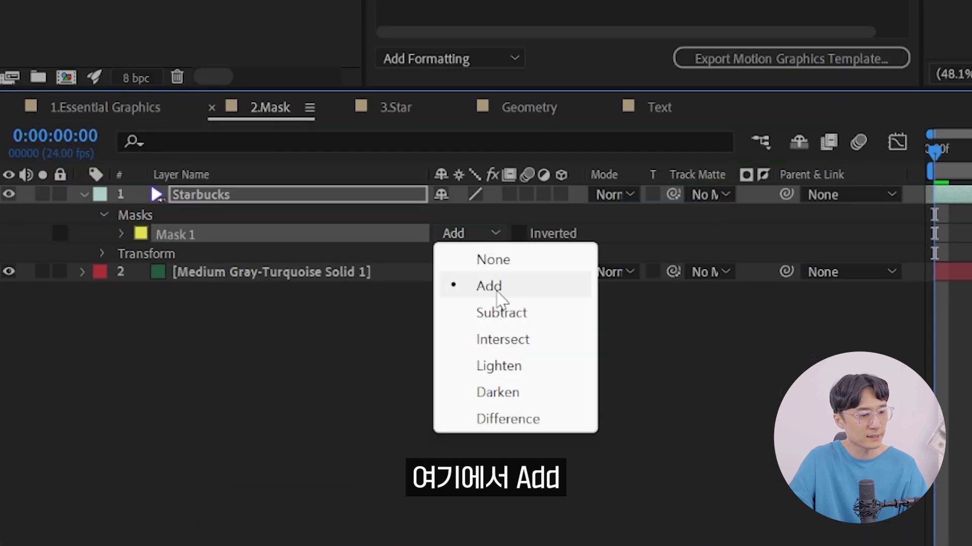
left_click(747, 334)
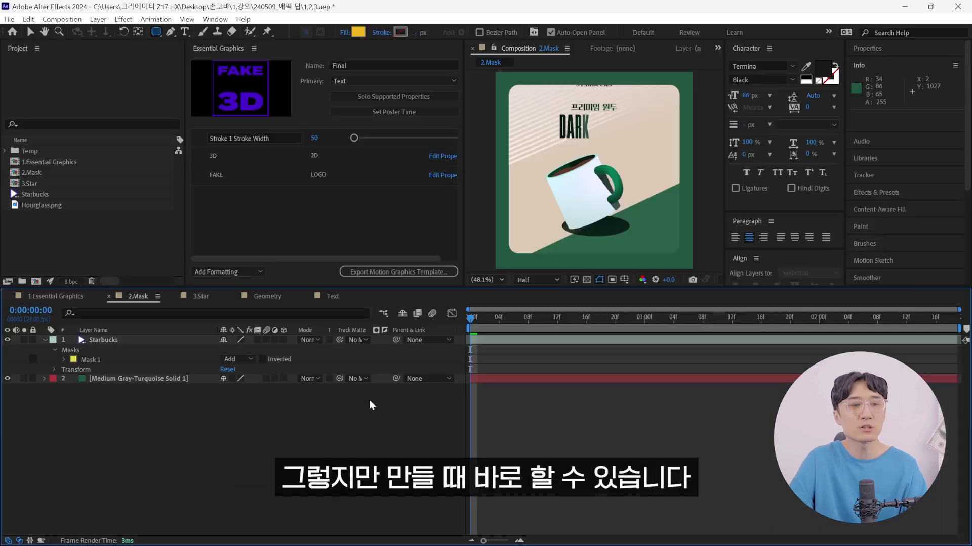
key("ctrl+z")
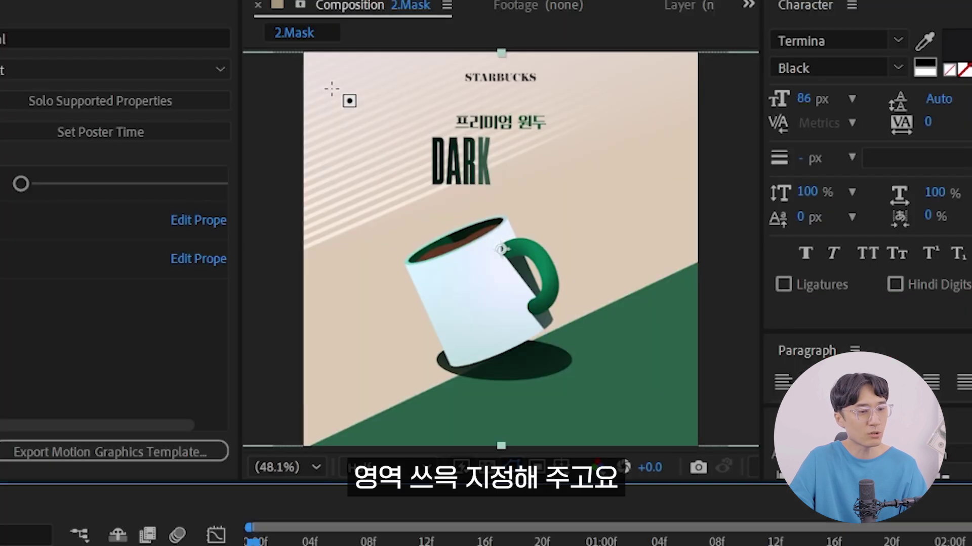
Step: Draw a new rounded-rectangle mask over the artwork and switch its mode from Intersect to None to Add
left_click_drag(510, 91, 656, 230)
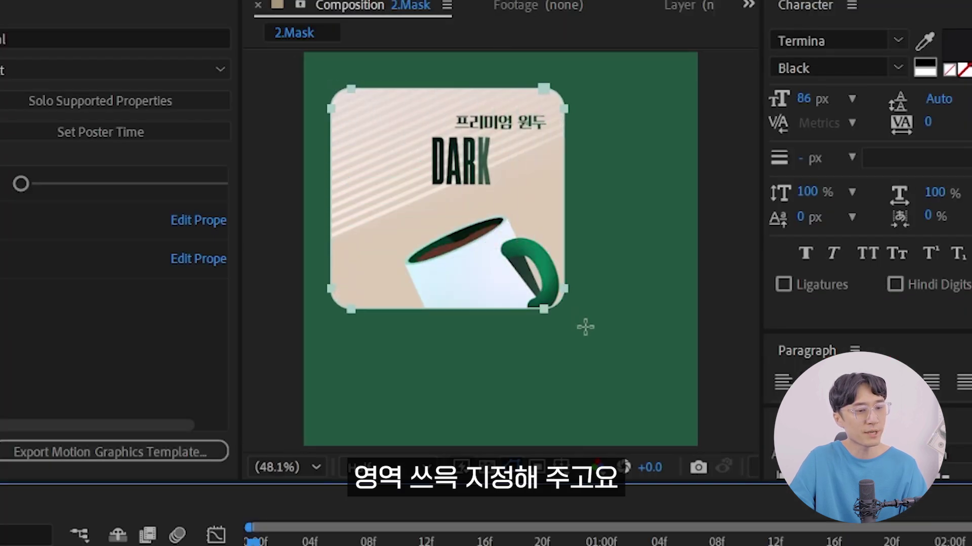
left_click_drag(624, 367, 652, 395)
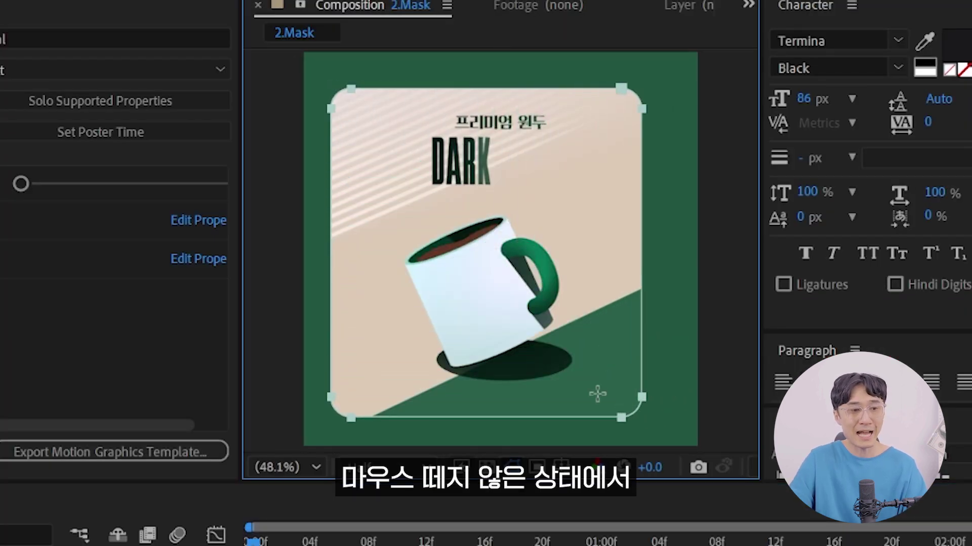
left_click_drag(652, 395, 666, 399)
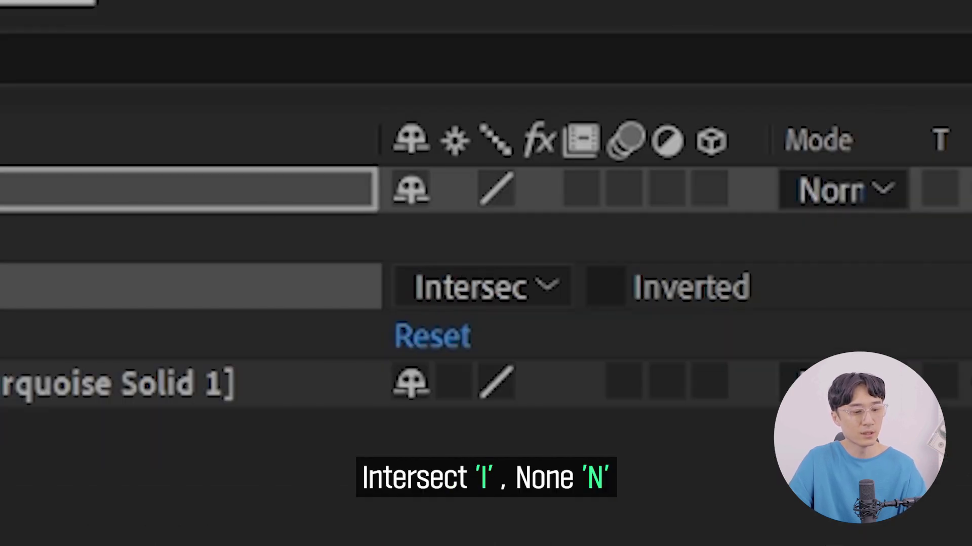
key("n")
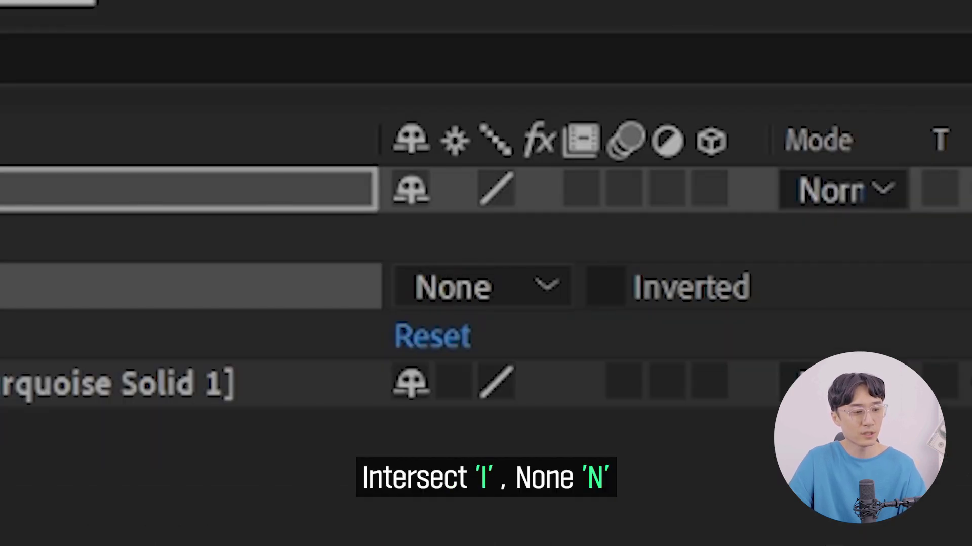
key("s")
key("a")
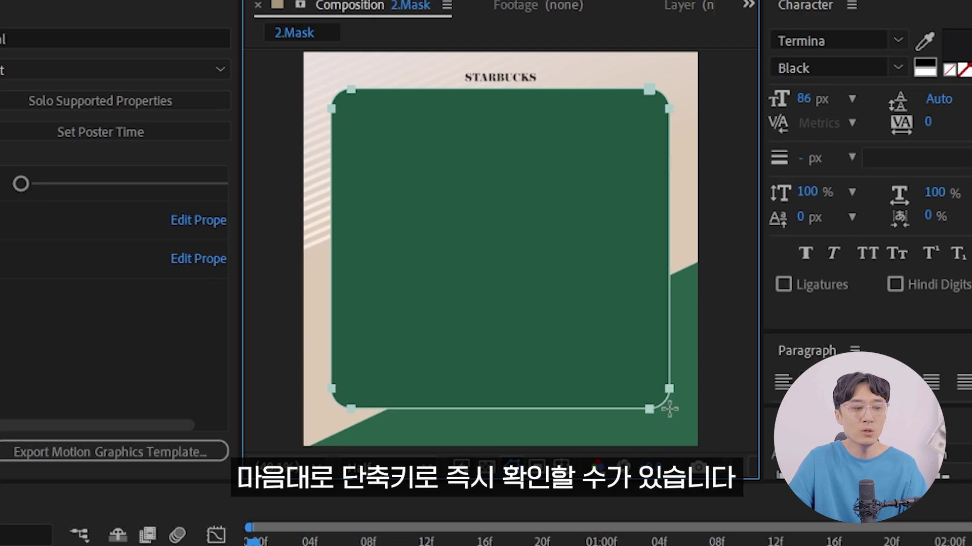
key("a")
left_click_drag(667, 406, 667, 408)
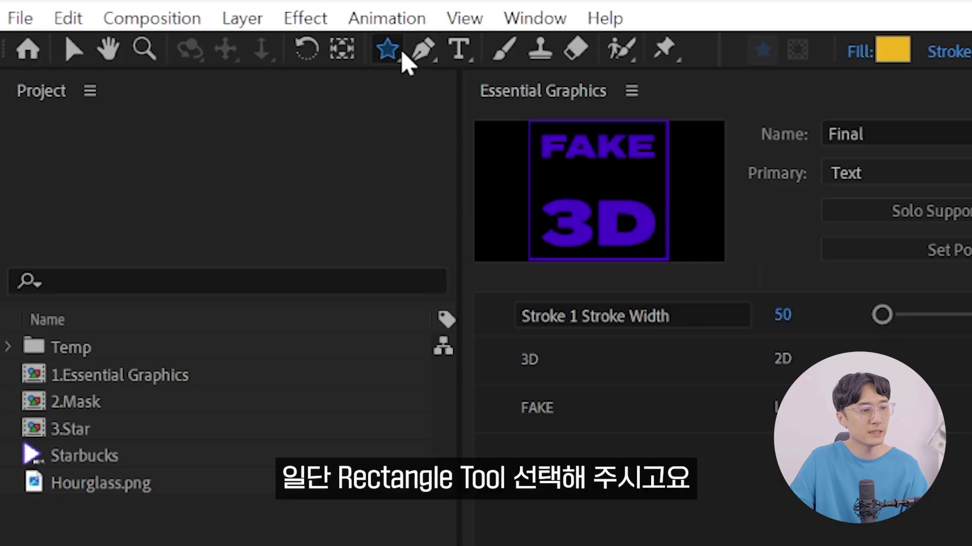
Step: Draw a yellow square above the hourglass with the Rectangle Tool
left_click(399, 50)
left_click(479, 51)
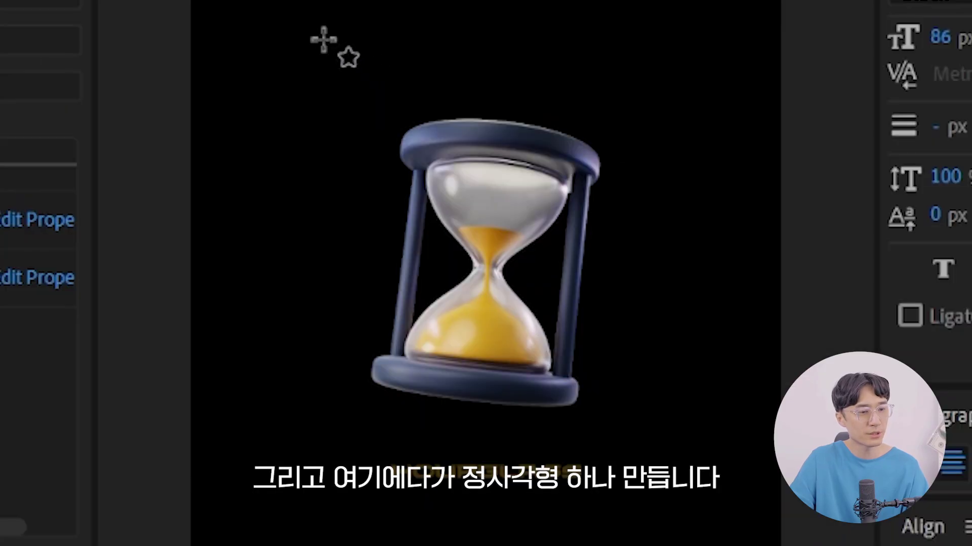
left_click_drag(288, 49, 405, 166)
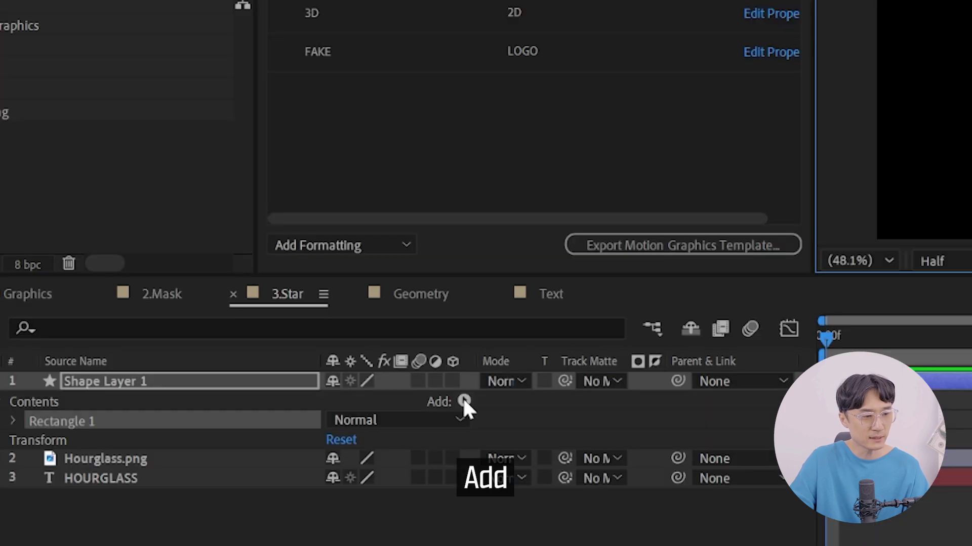
Step: Add Pucker & Bloat to pinch the square into a four-point sparkle, then rotate and position it
left_click(463, 398)
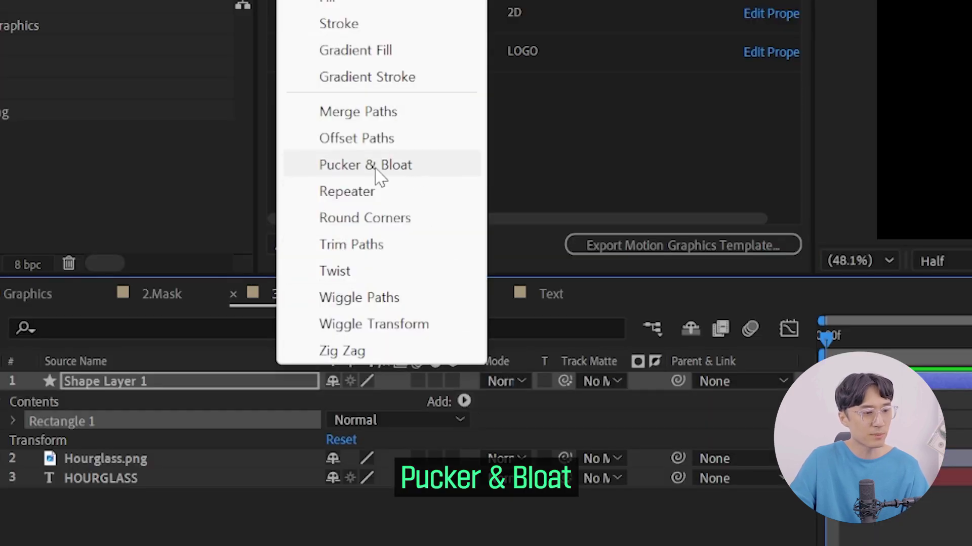
left_click(377, 174)
left_click_drag(673, 239, 629, 250)
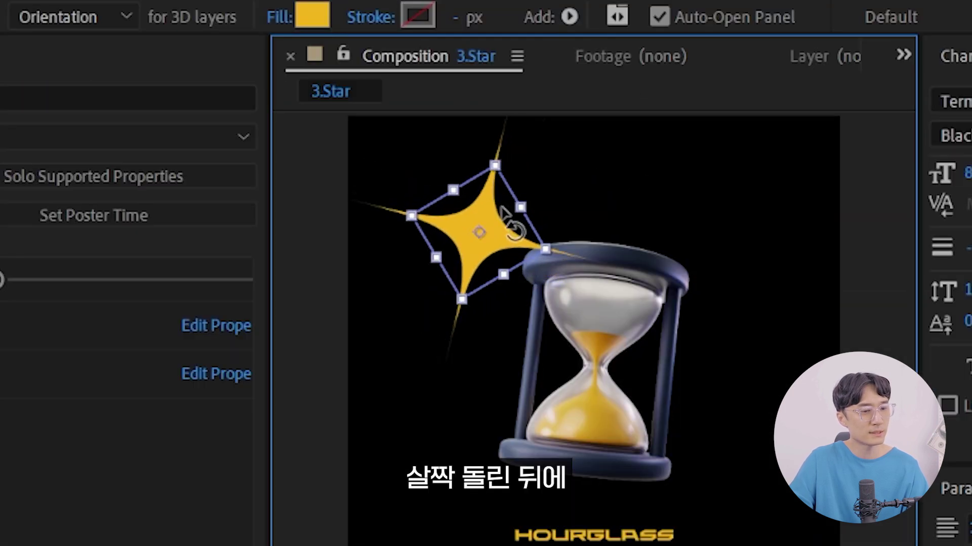
mouse_move(485, 167)
left_mouse_down()
mouse_move(498, 180)
mouse_move(486, 195)
left_mouse_up()
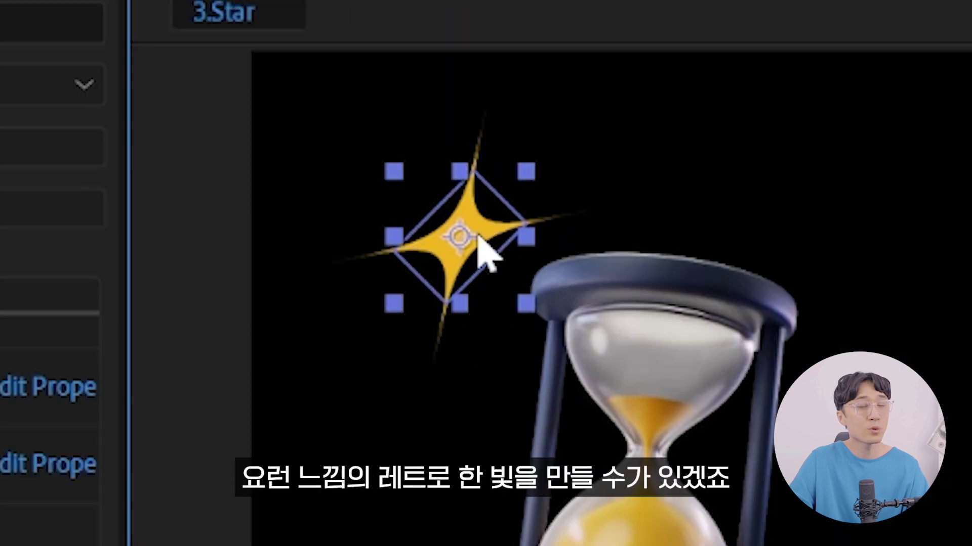
left_click_drag(478, 248, 556, 287)
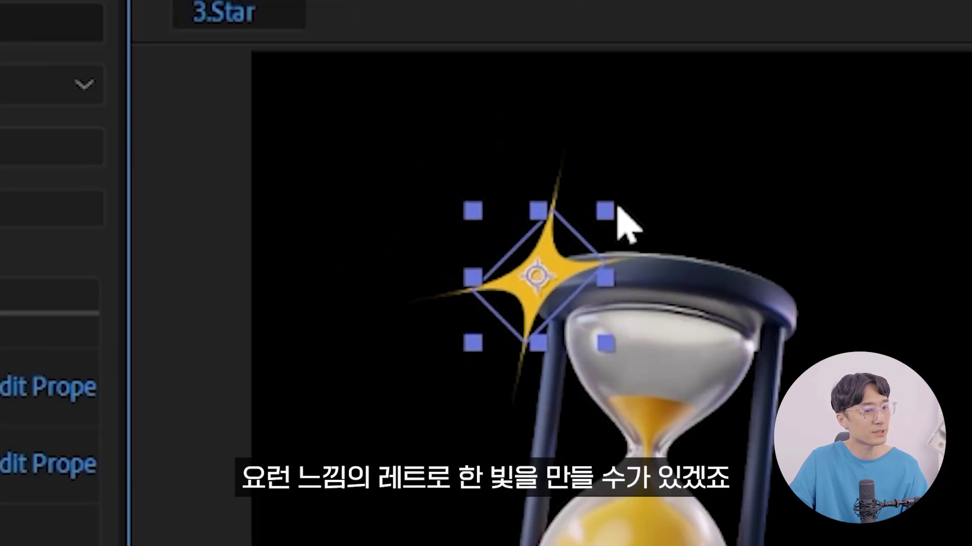
Step: Duplicate the sparkle as a tiny copy and set the larger sparkle's blend mode to Add
key("ctrl+d")
mouse_move(605, 225)
left_mouse_down()
mouse_move(678, 186)
mouse_move(627, 200)
left_mouse_up()
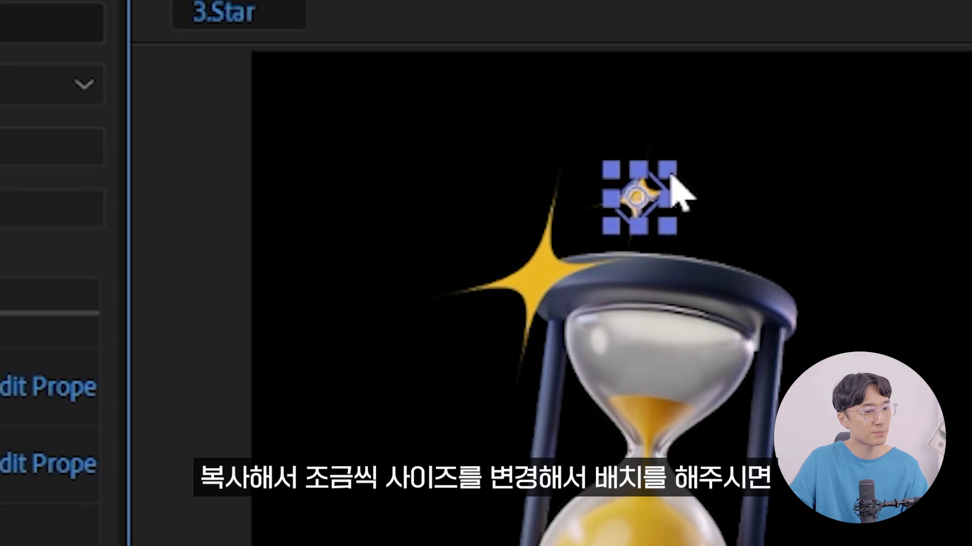
left_click(535, 304)
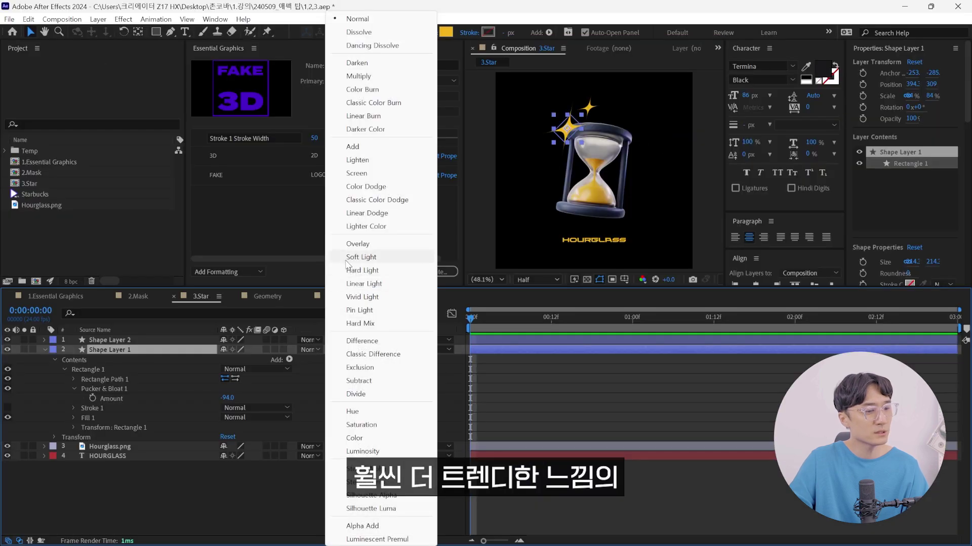
left_click(356, 152)
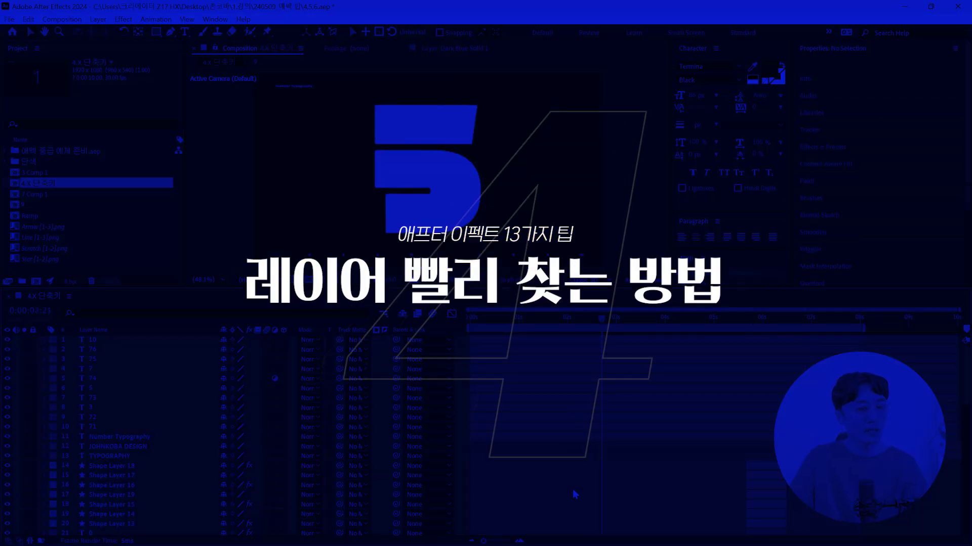
Step: At about 5 seconds, use X to bring the 5 Outlines and 0 layers to the timeline top
scroll(582, 389, "down", 10)
scroll(516, 443, "up", 2)
scroll(516, 443, "up", 5)
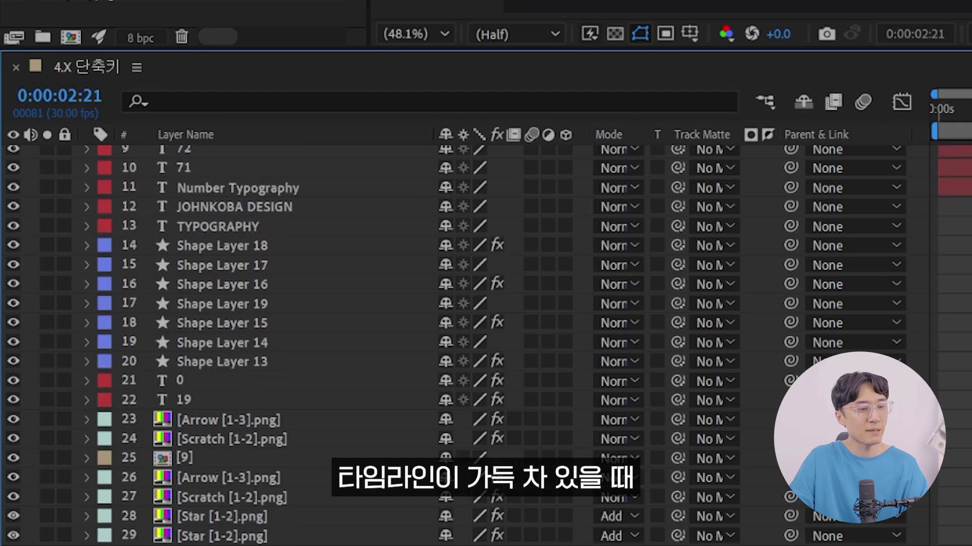
left_click_drag(601, 316, 706, 320)
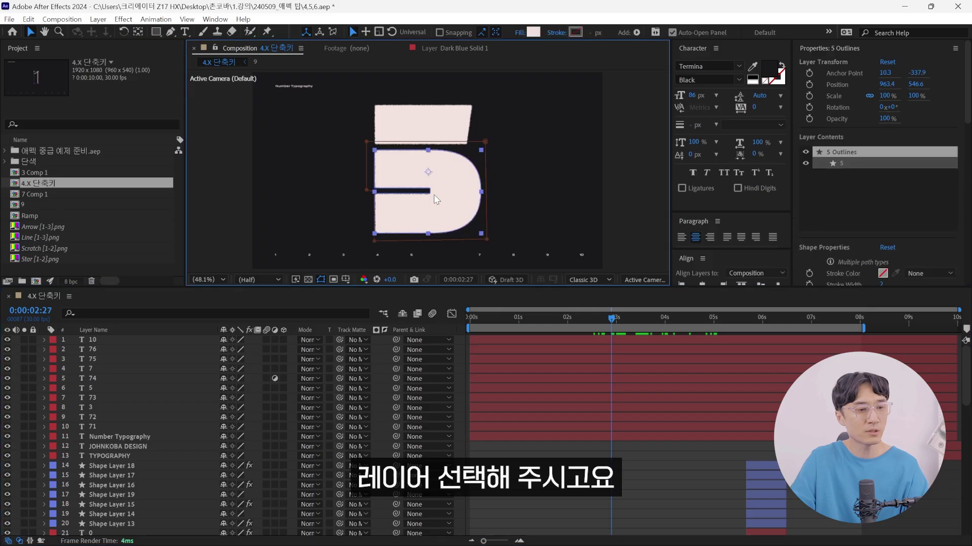
key("x")
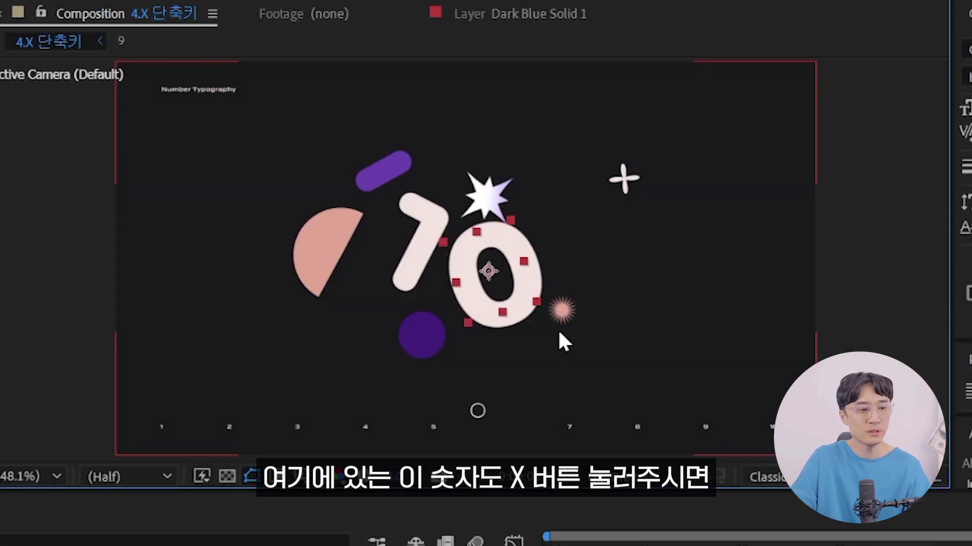
key("x")
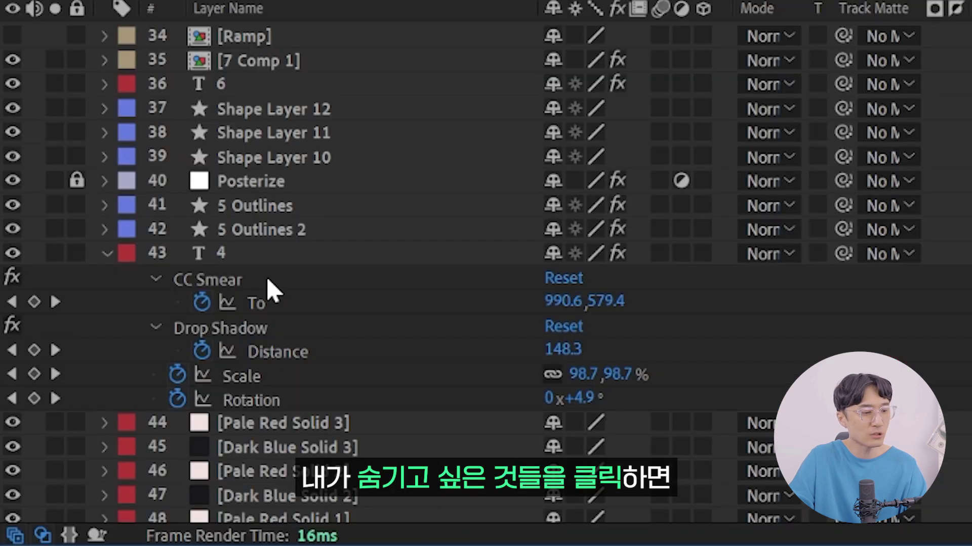
Step: Hide layer 4's CC Smear so only the drop shadow Scale shows, and set it to 95.0
left_click(268, 280)
key("Delete")
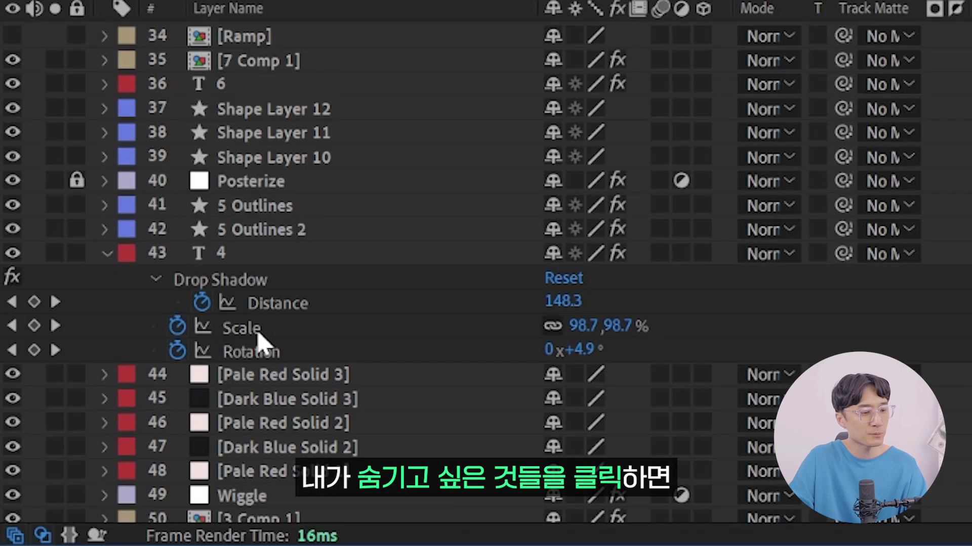
key("s")
key("Return")
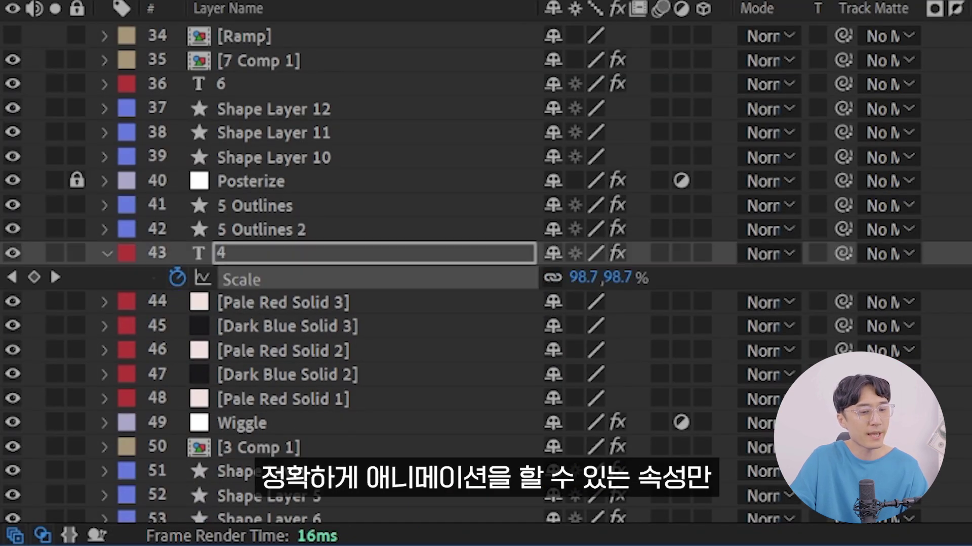
key("Return")
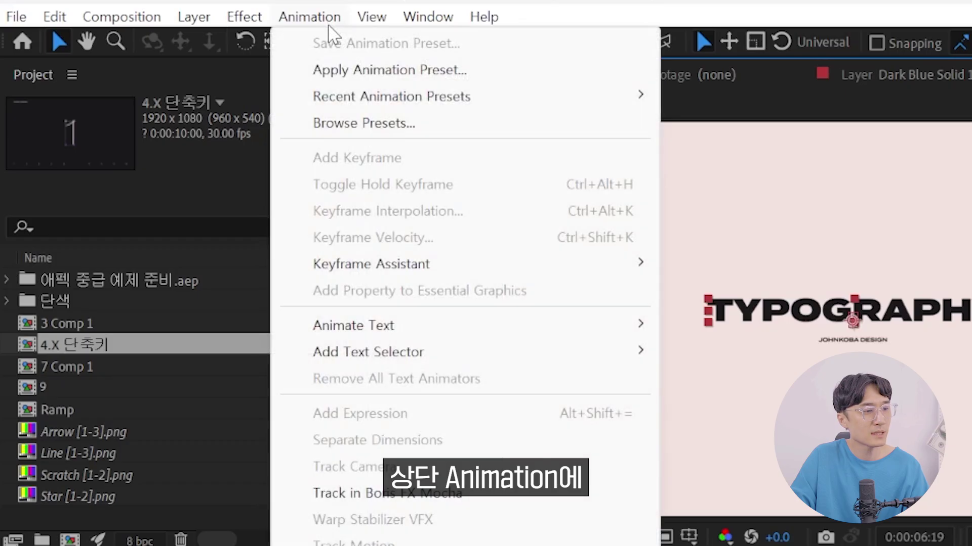
Step: Choose Animation > Browse Presets to open the Presets folder in Adobe Bridge
left_click(367, 125)
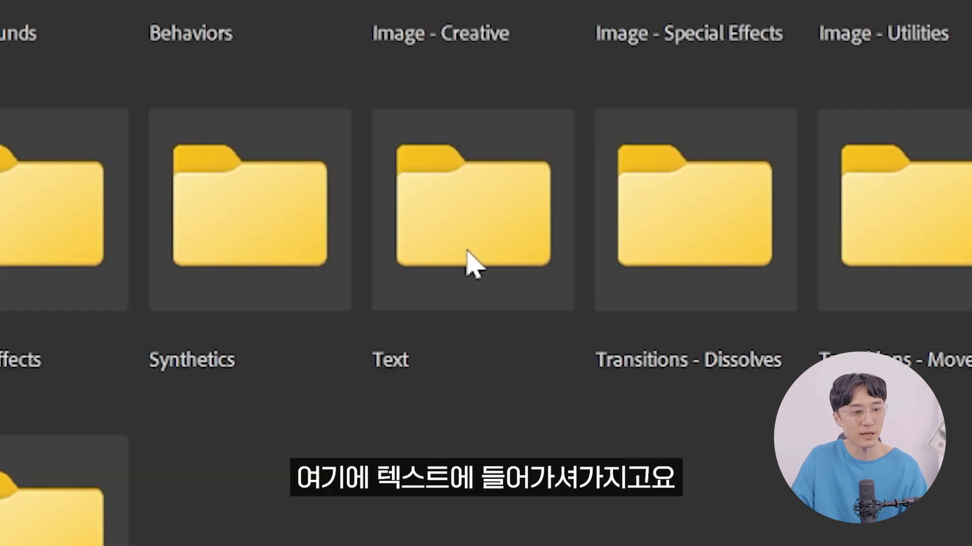
Step: Open the Text › Multi-Line preset folder in Bridge
left_click(454, 256)
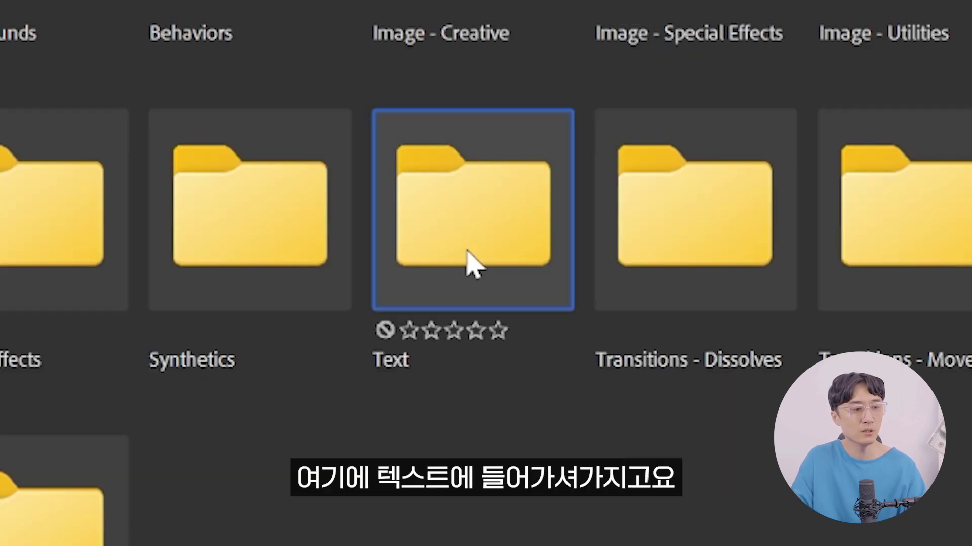
double_click(466, 252)
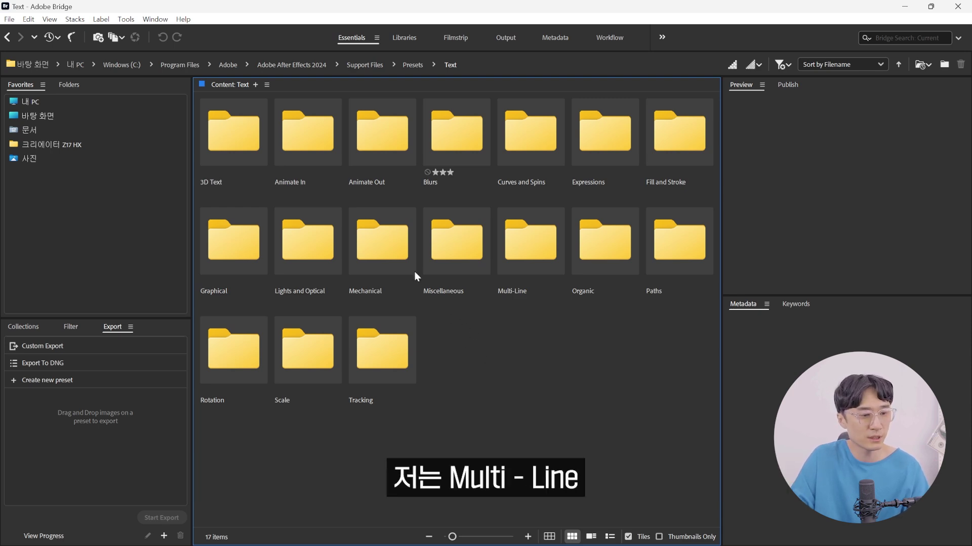
double_click(539, 247)
Step: Preview Alphabet Soup and Data Stream In full-size, then select Word Processor In.ffx
left_click(253, 150)
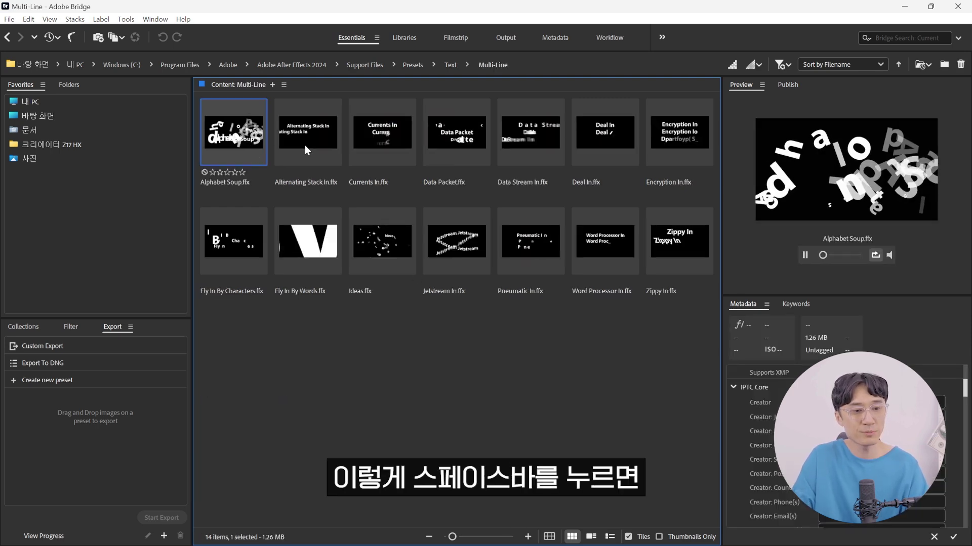
key("space")
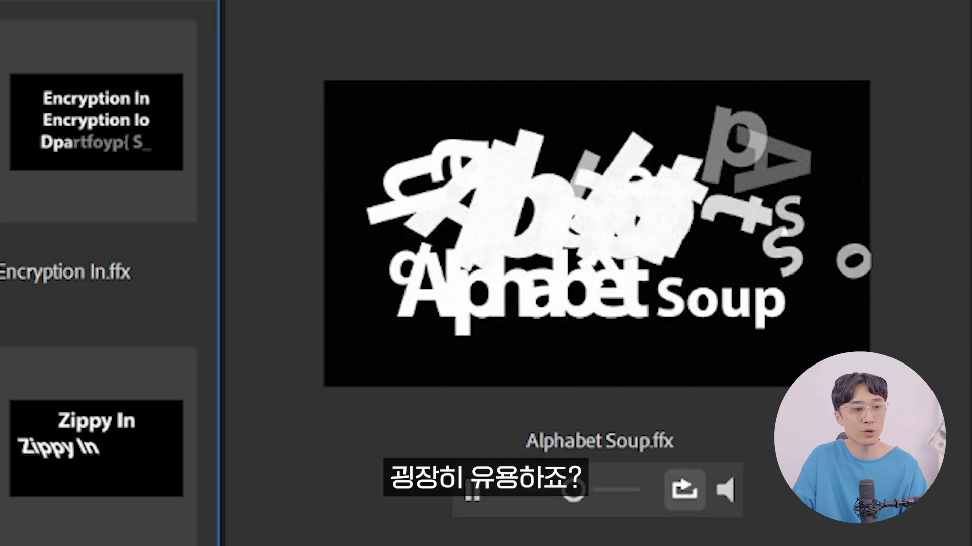
key("Right")
key("space")
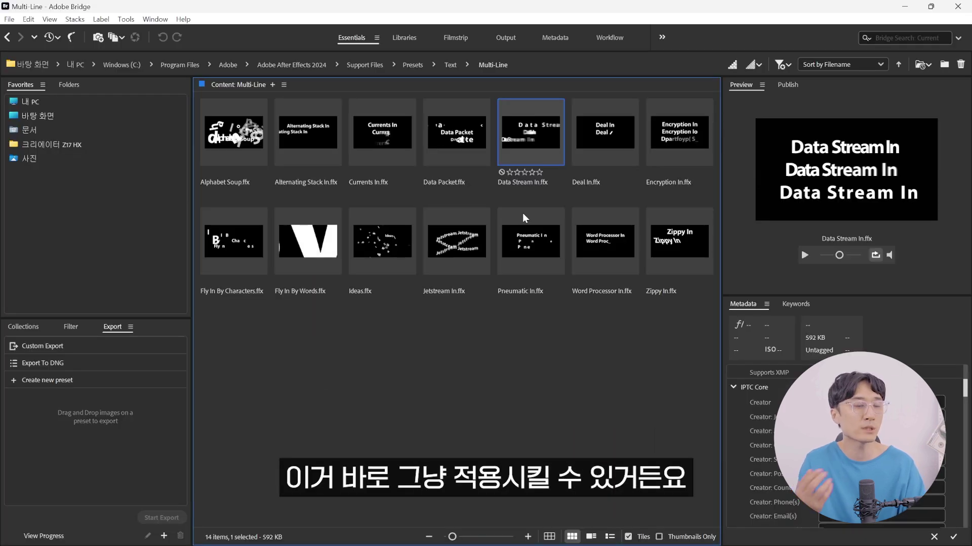
left_click(602, 273)
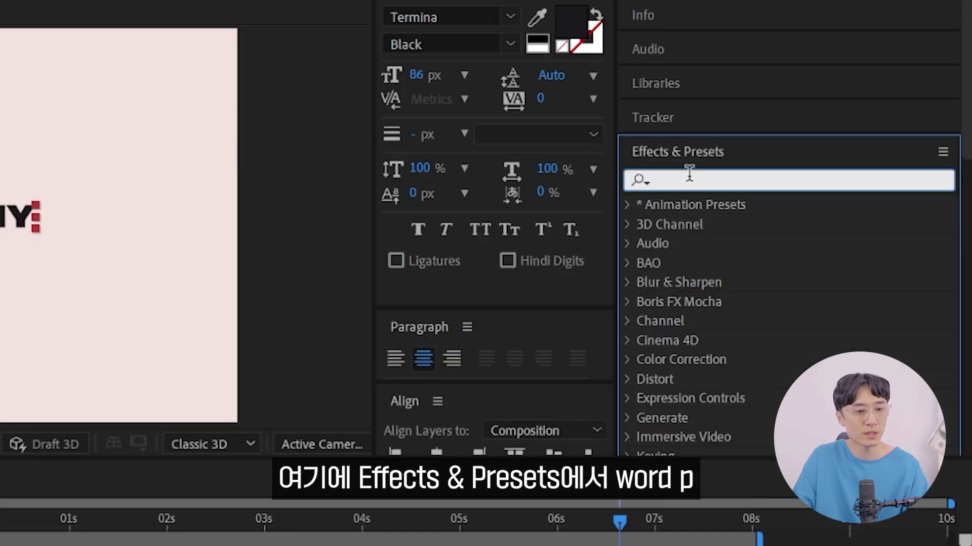
Step: Search 'word p', apply Word Processor In to the TYPOGRAPHY layer, and preview the type-on
type("word p")
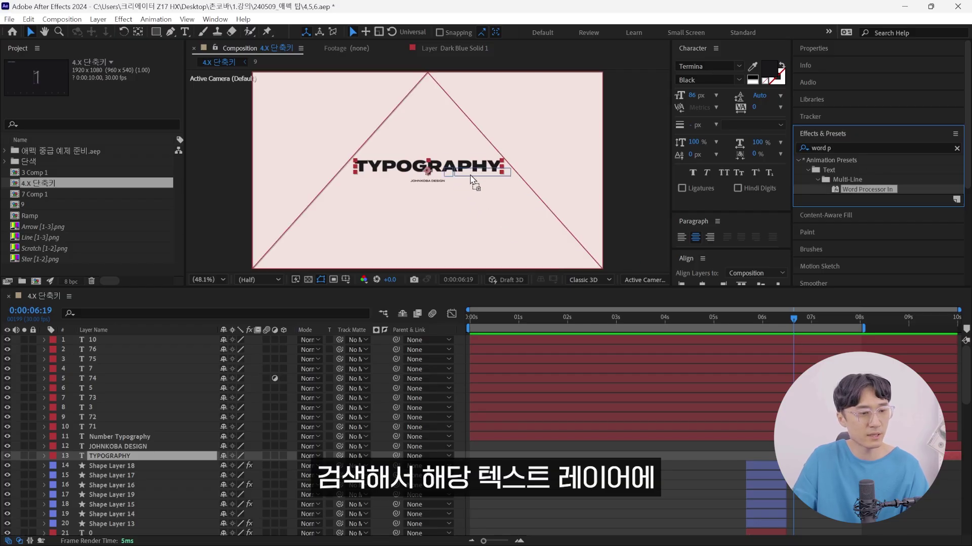
left_click_drag(866, 190, 466, 174)
key("space")
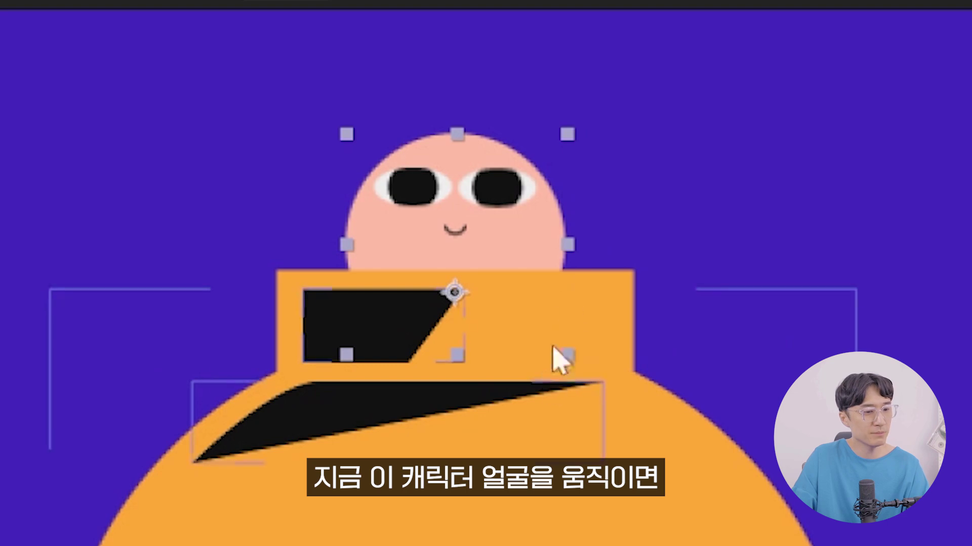
Step: Show the head's children following a move, undo it, then select the Face layer's children
mouse_move(520, 211)
left_mouse_down()
mouse_move(534, 197)
mouse_move(537, 211)
left_mouse_up()
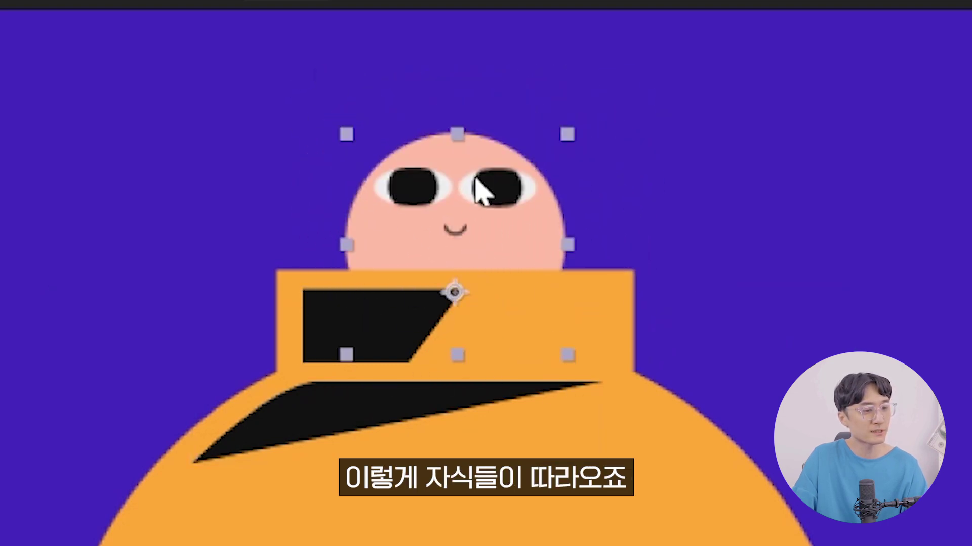
key("ctrl+z")
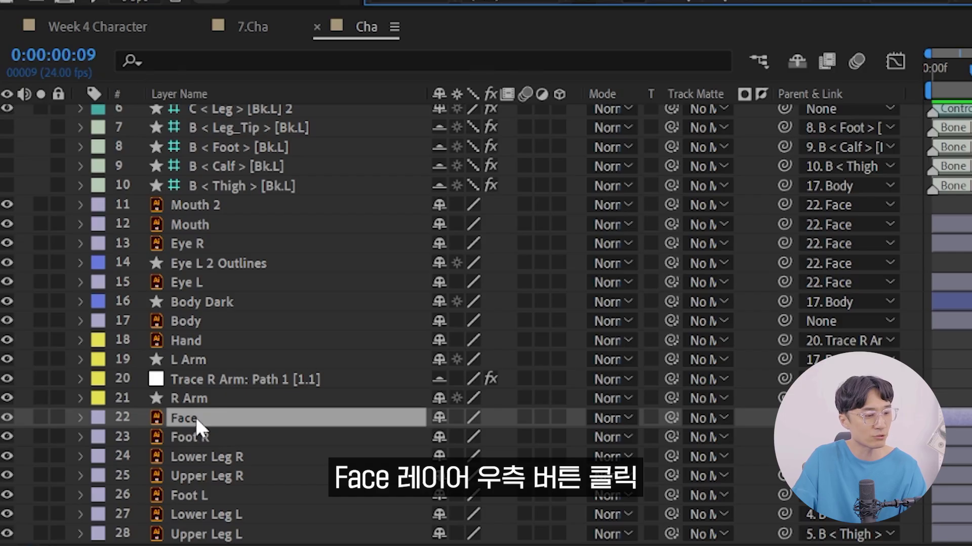
right_click(196, 415)
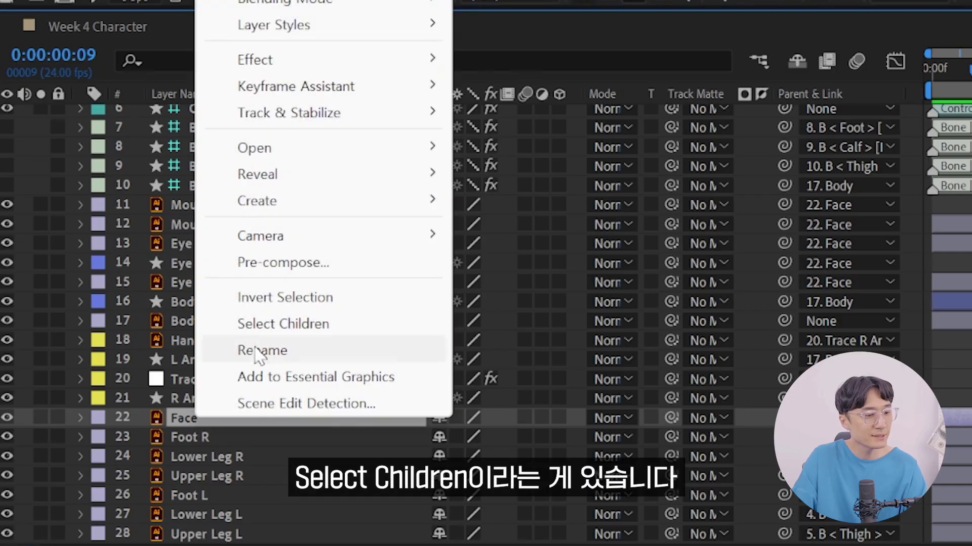
left_click(349, 329)
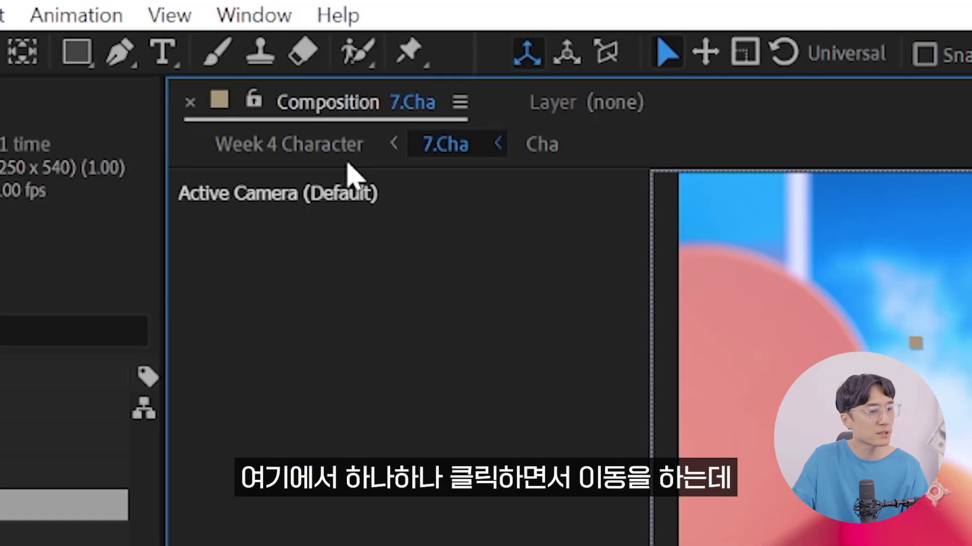
Step: Switch between the Week 4 Character, 7.Cha and Cha comps using their tabs
left_click(349, 150)
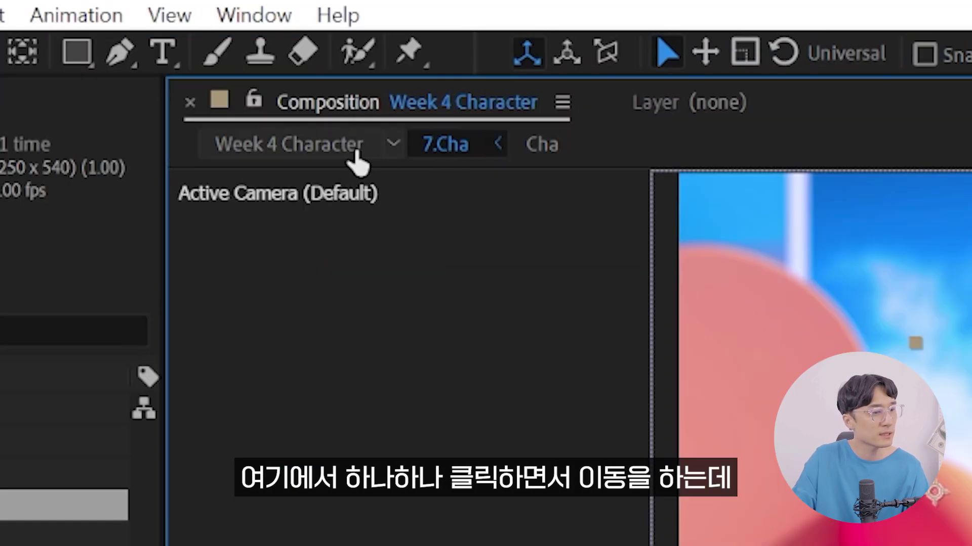
left_click(440, 149)
left_click(543, 146)
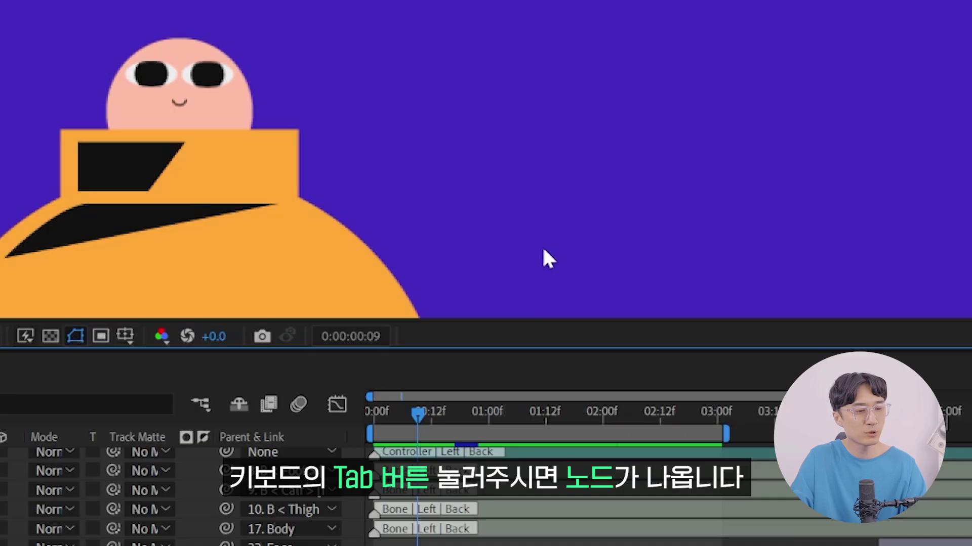
Step: Jump between 7.Cha, Week 4 Character and Cha through the Composition Navigator, ending in 7.Cha
key("Tab")
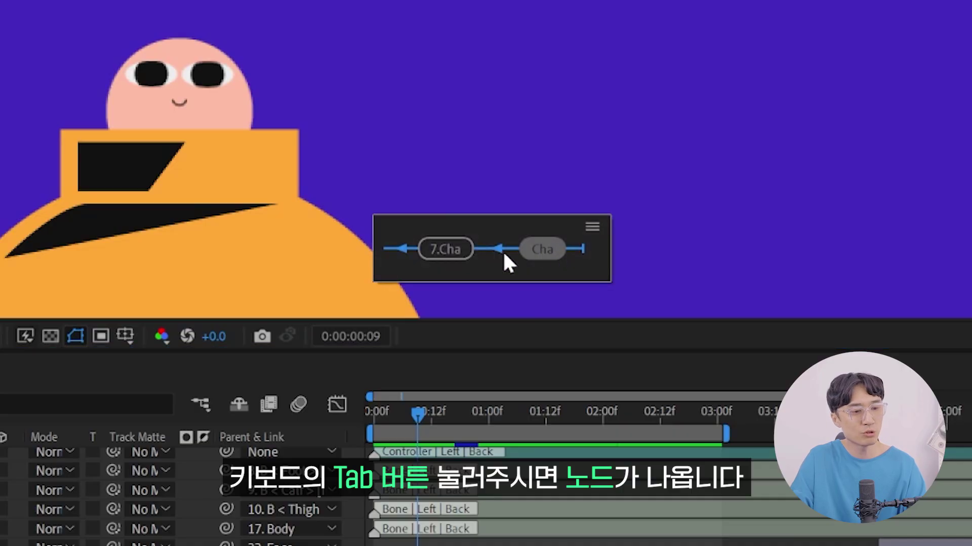
left_click(444, 251)
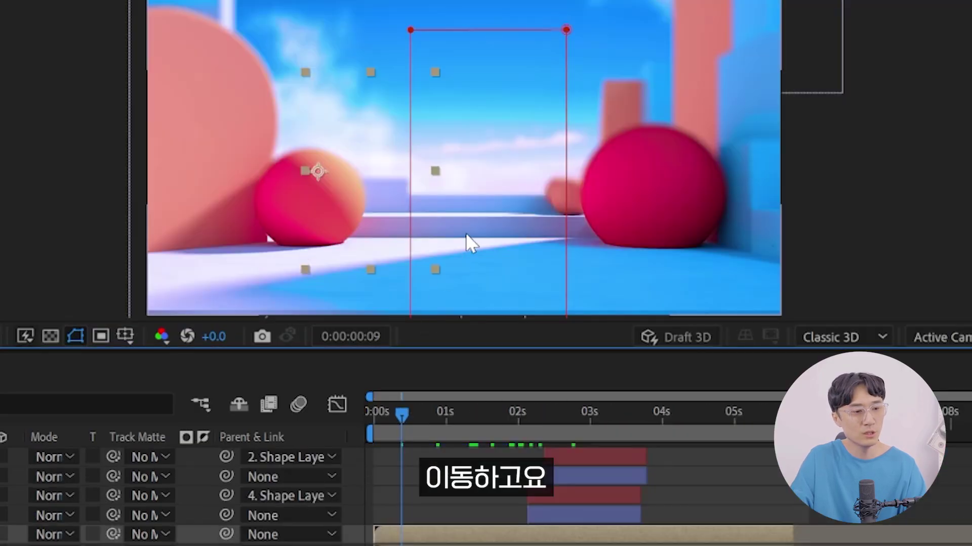
key("Tab")
left_click(386, 234)
key("Tab")
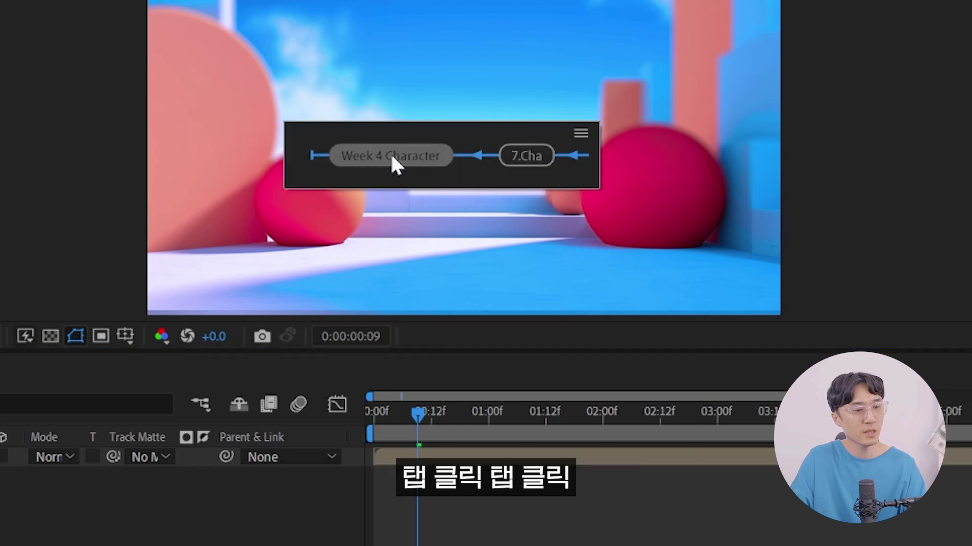
left_click(529, 158)
key("Tab")
left_click(518, 232)
key("Tab")
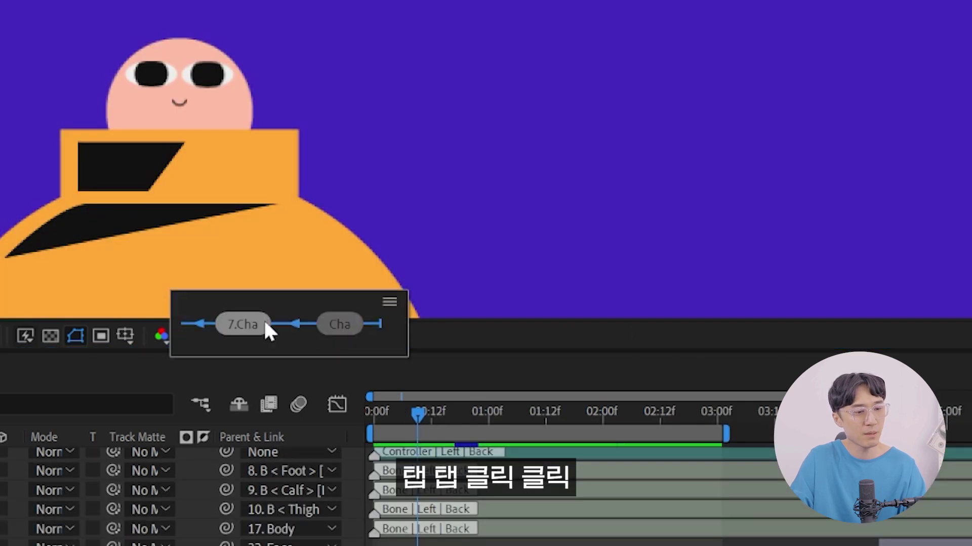
left_click(269, 322)
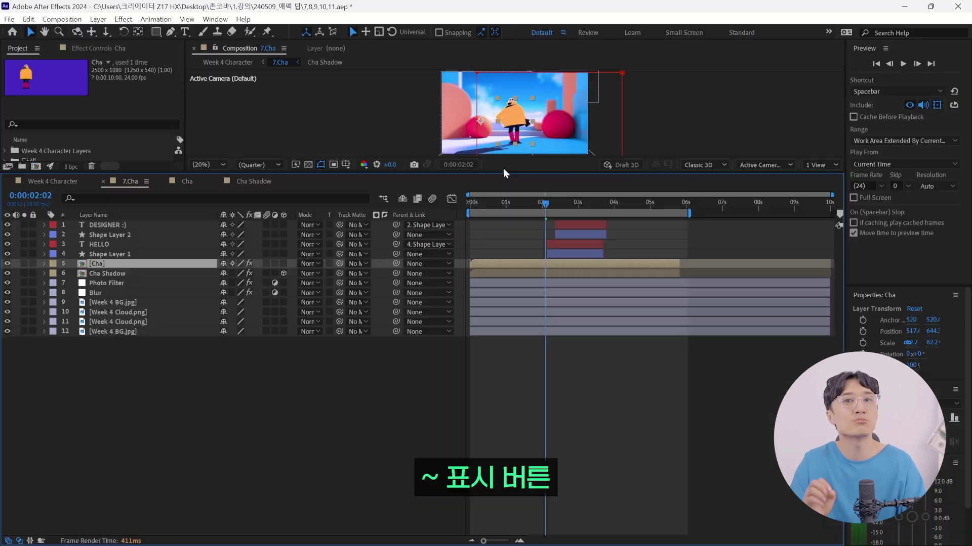
Step: Maximize and restore the composition viewer, timeline and project panels in turn with the ` key
key("grave")
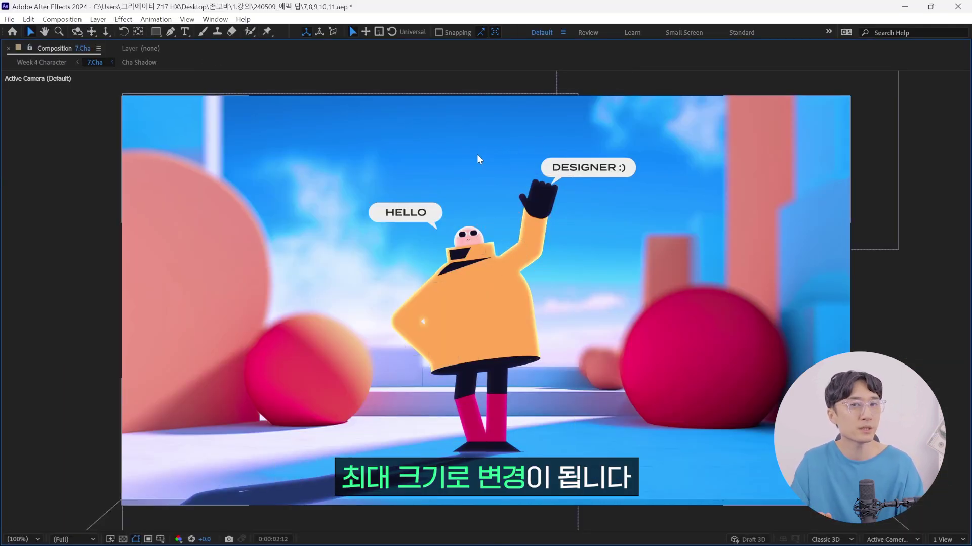
key("grave")
key("grave")
key("grave")
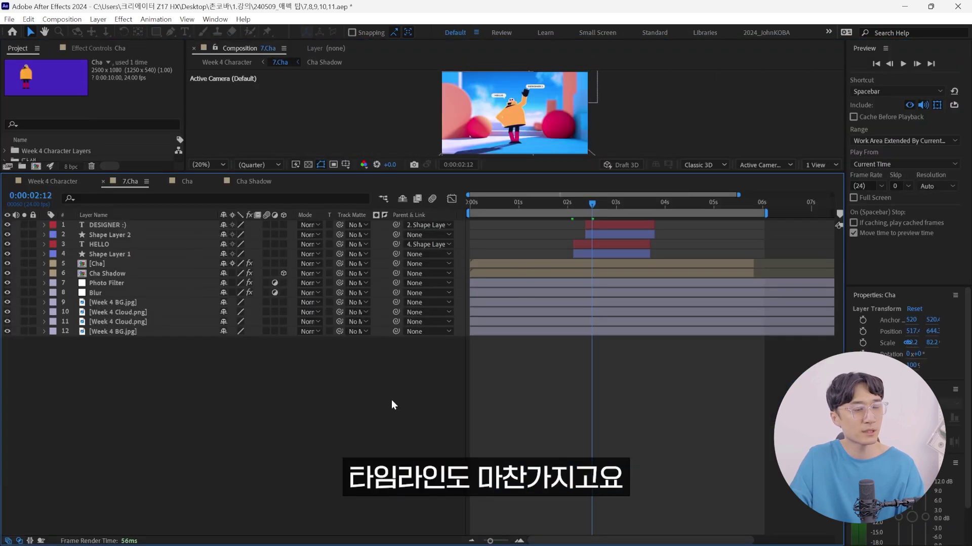
key("grave")
key("grave")
key("grave")
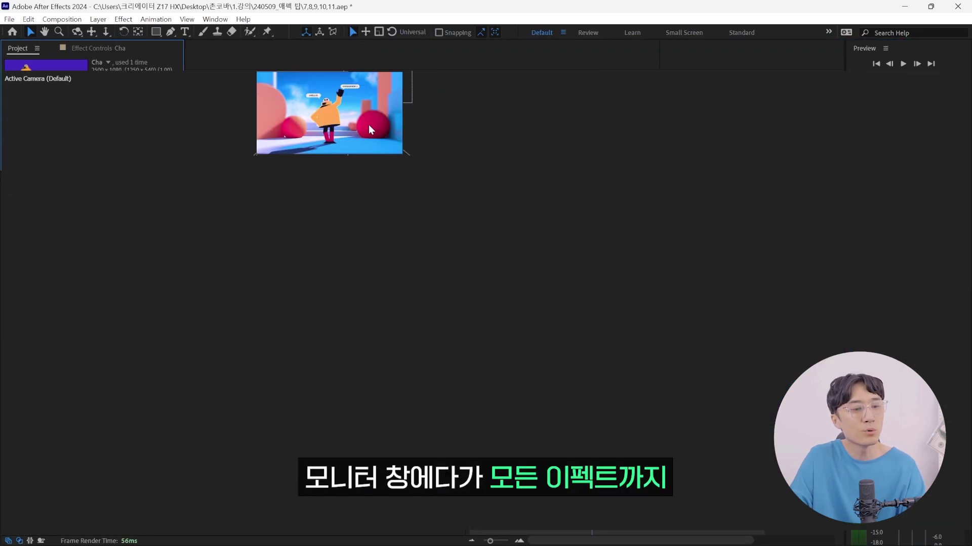
key("grave")
key("grave")
key("grave")
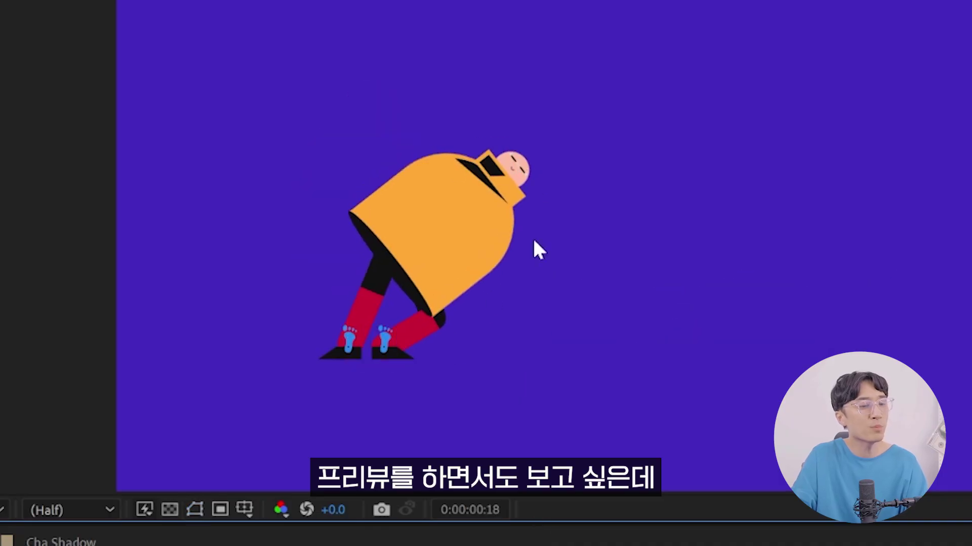
Step: Preview the animation, then enable 'Show overlays and layer controls' in the Preview panel
key("space")
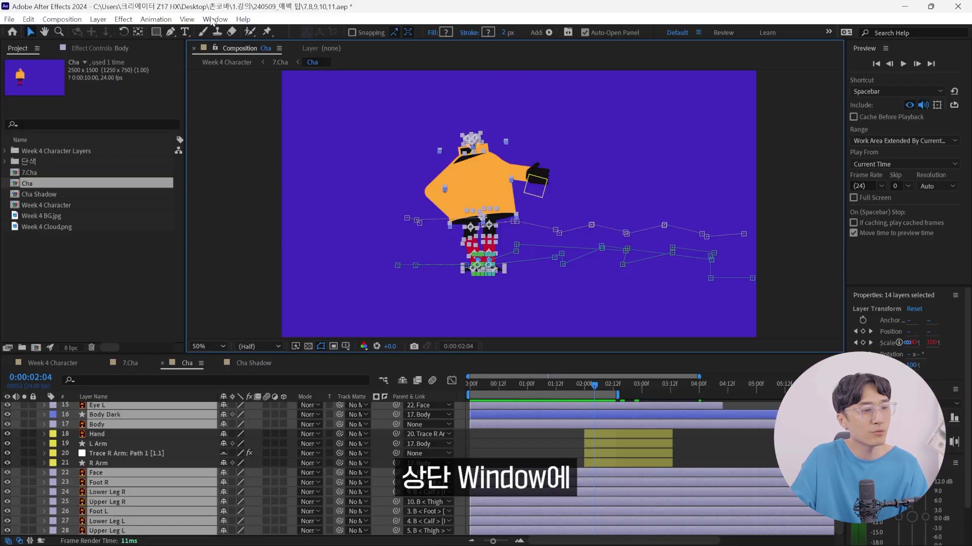
left_click(215, 19)
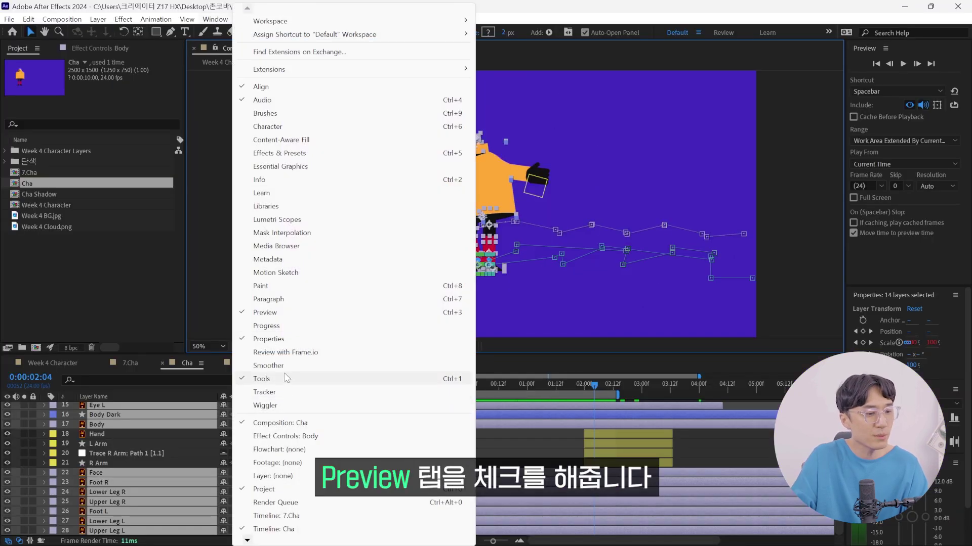
left_click(283, 313)
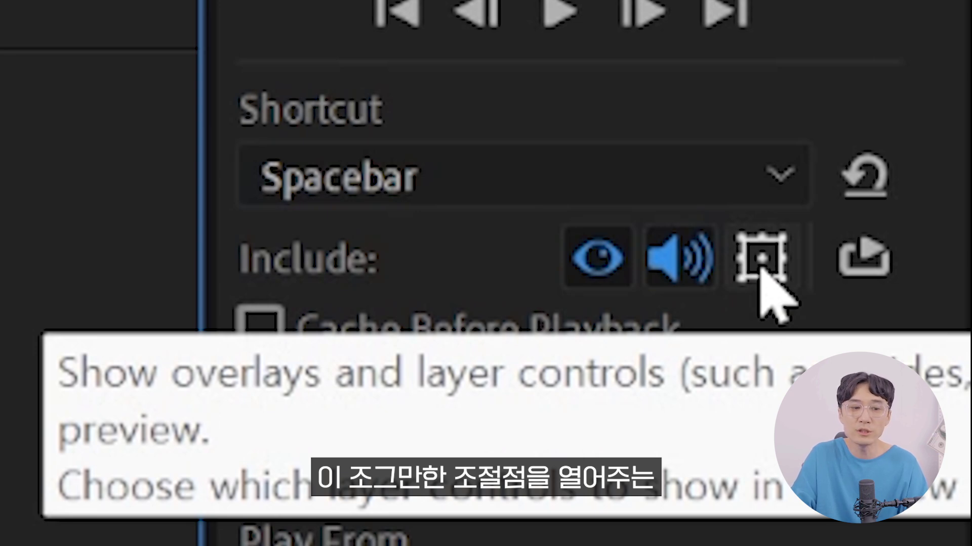
left_click(761, 261)
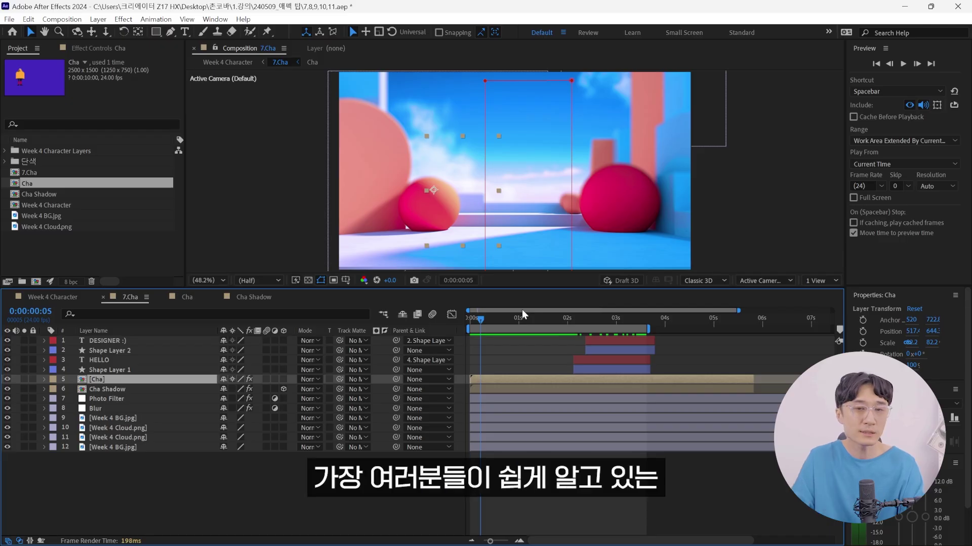
Step: Add 7.Cha to the render queue and send it to Media Encoder with GIF output
key("ctrl+m")
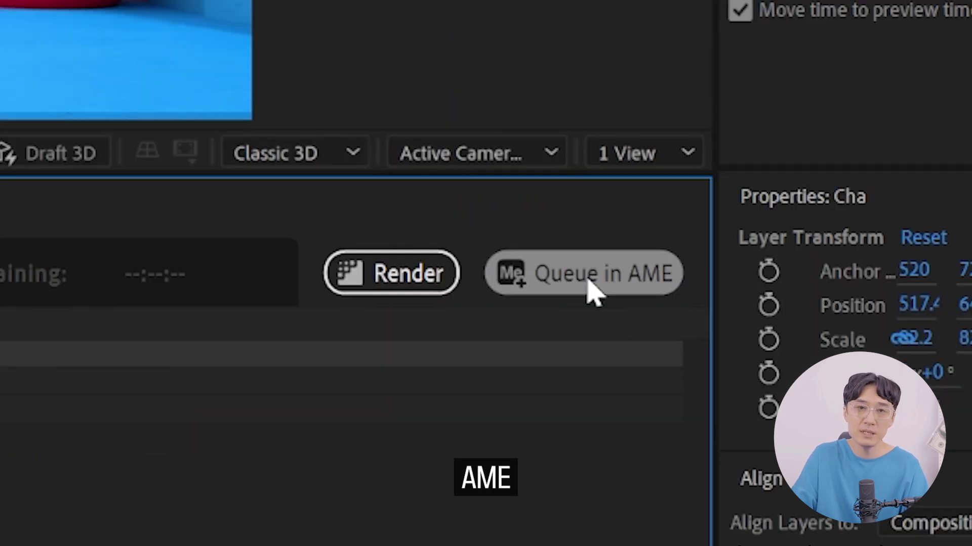
left_click(611, 285)
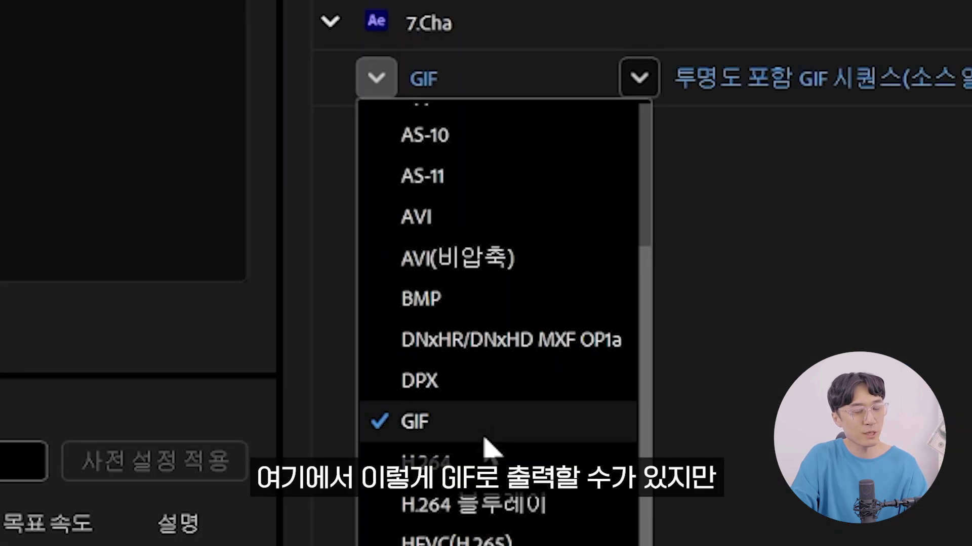
left_click(484, 430)
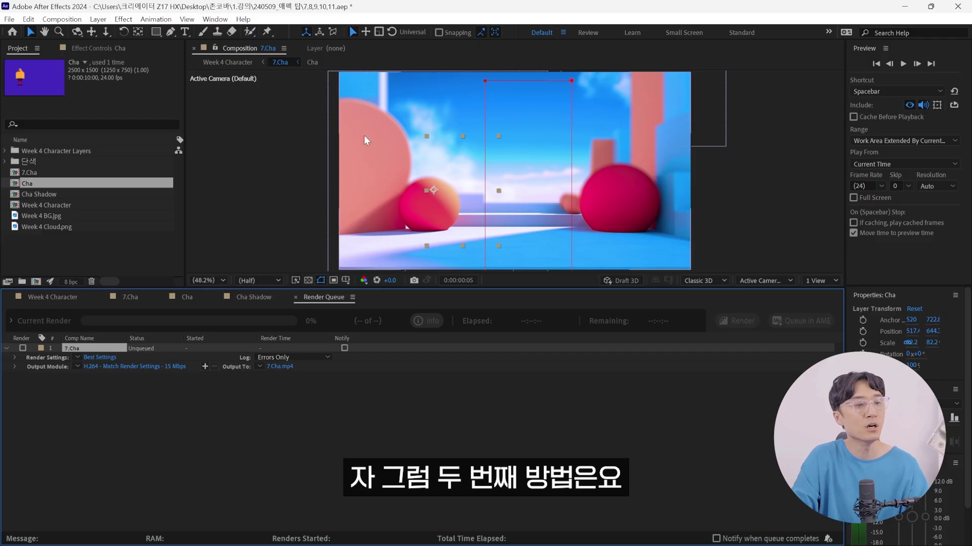
left_click(410, 533)
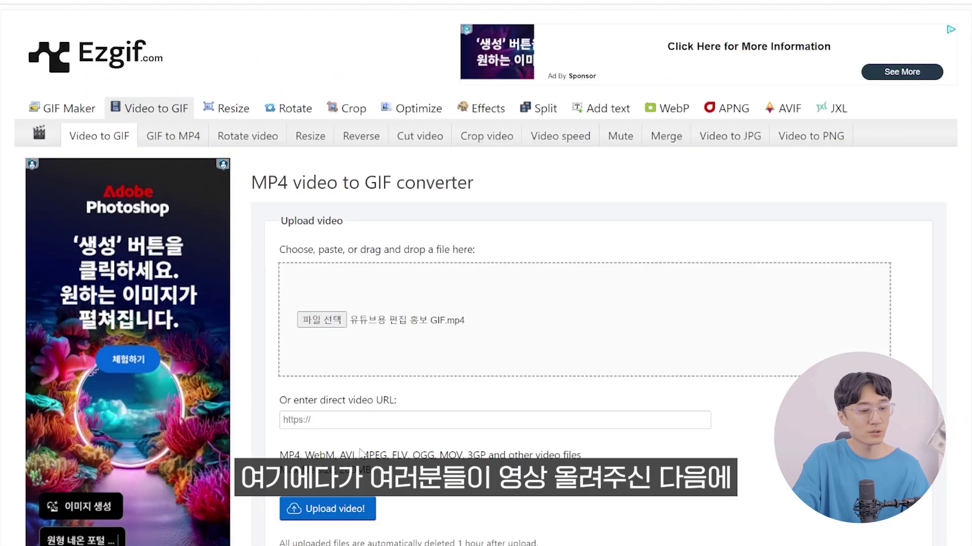
Step: Upload the MP4 video to Ezgif's video-to-GIF converter
left_click(342, 503)
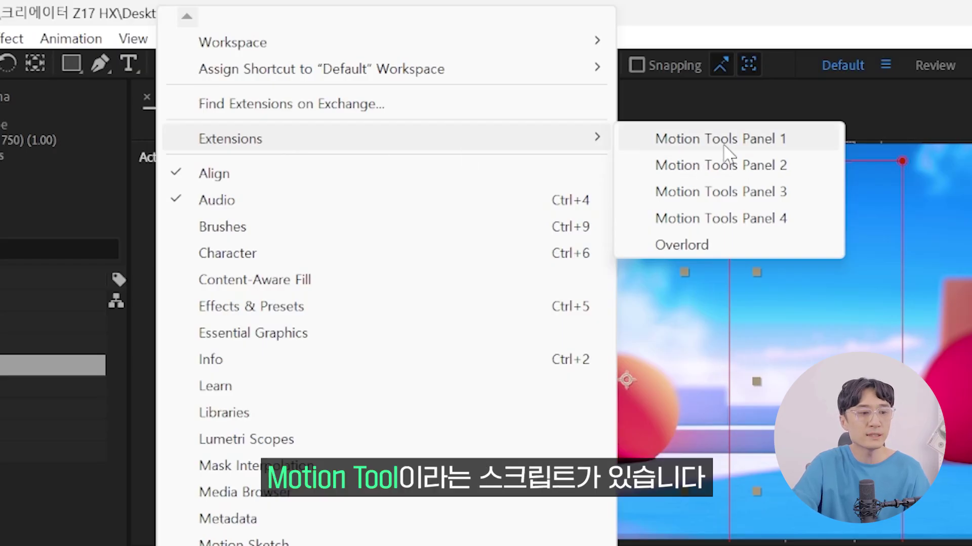
Step: Open the Motion Tools Panel 1 extension from Window > Extensions
left_click(724, 142)
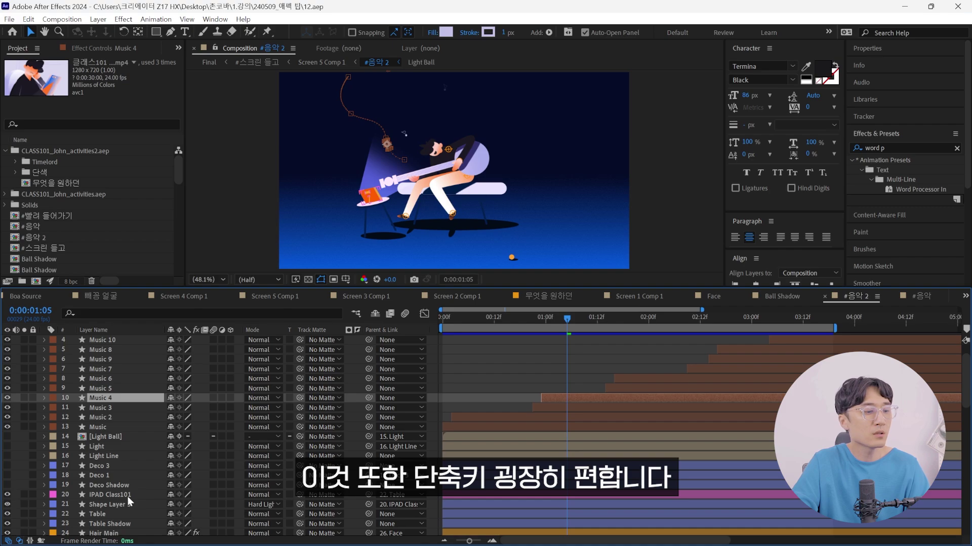
Step: Select layers IPAD Class101 through Neck and filter the timeline by 'rot'
scroll(119, 447, "down", 3)
left_click(121, 419)
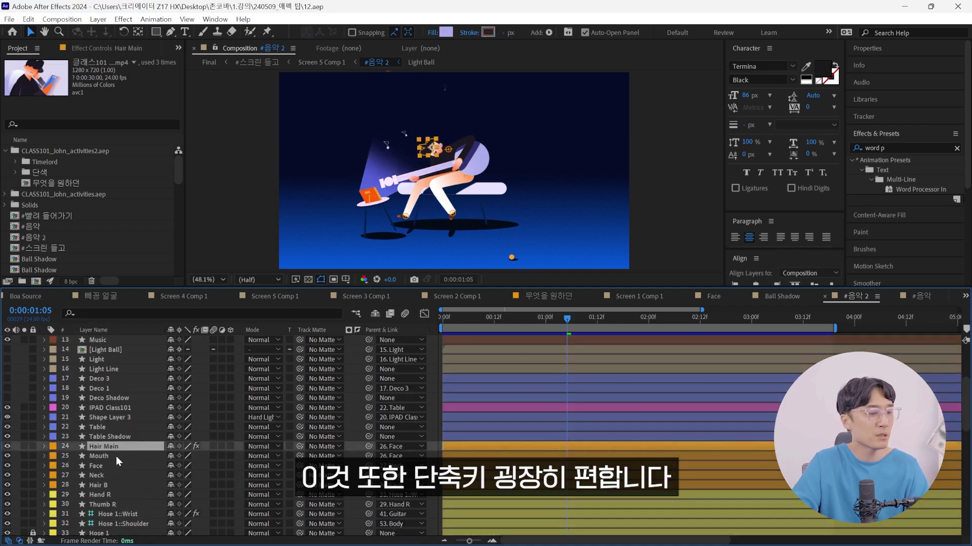
left_click(219, 521, "shift")
key("ctrl+f")
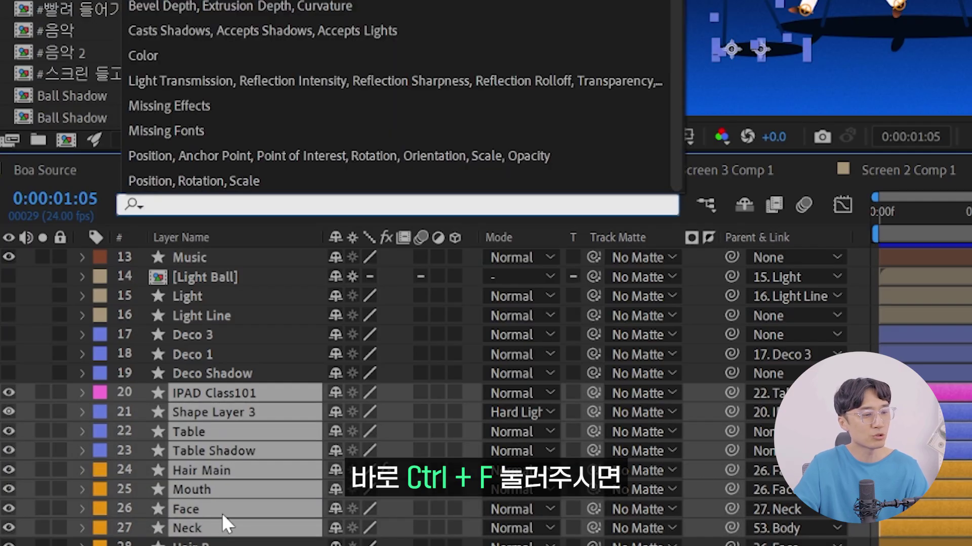
type("rot")
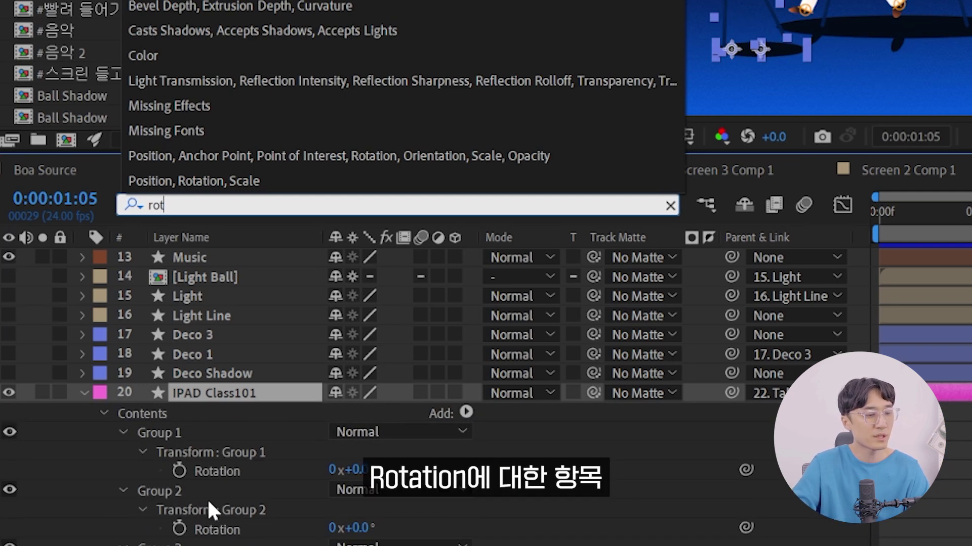
Step: Change the timeline search to 'scale' so only Scale properties are listed
key("BackSpace")
key("BackSpace")
key("BackSpace")
type("scale")
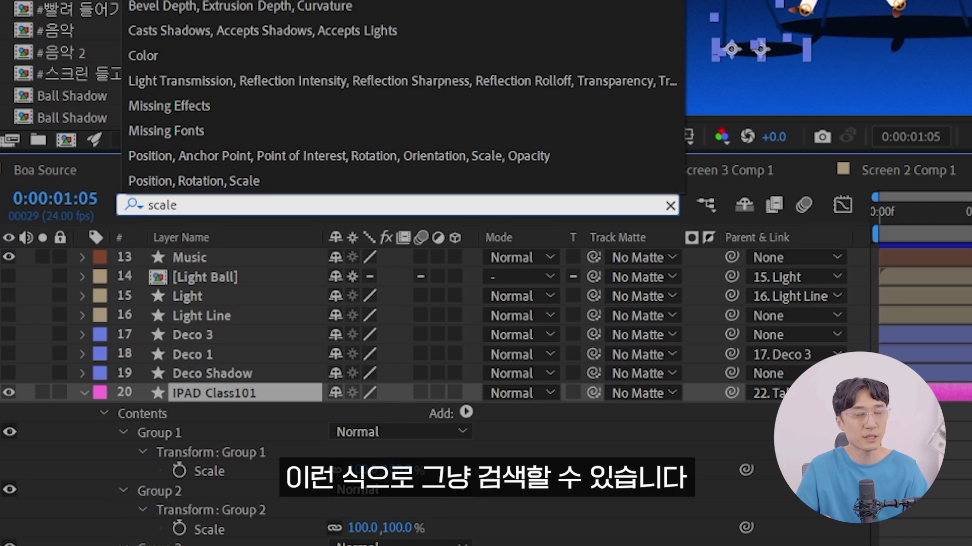
key("Escape")
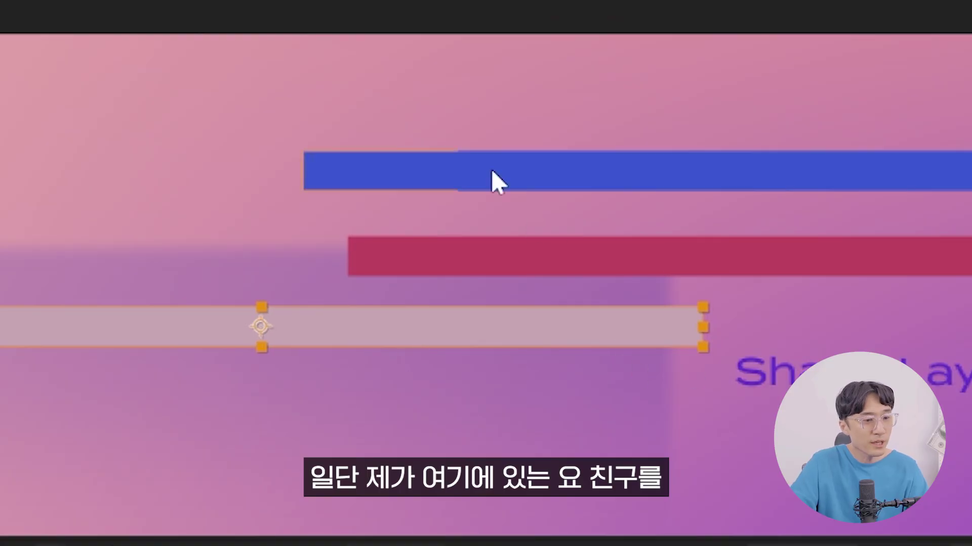
Step: Select the blue bar and try snapping it to the red and beige bars, undoing the last move
left_click(491, 172)
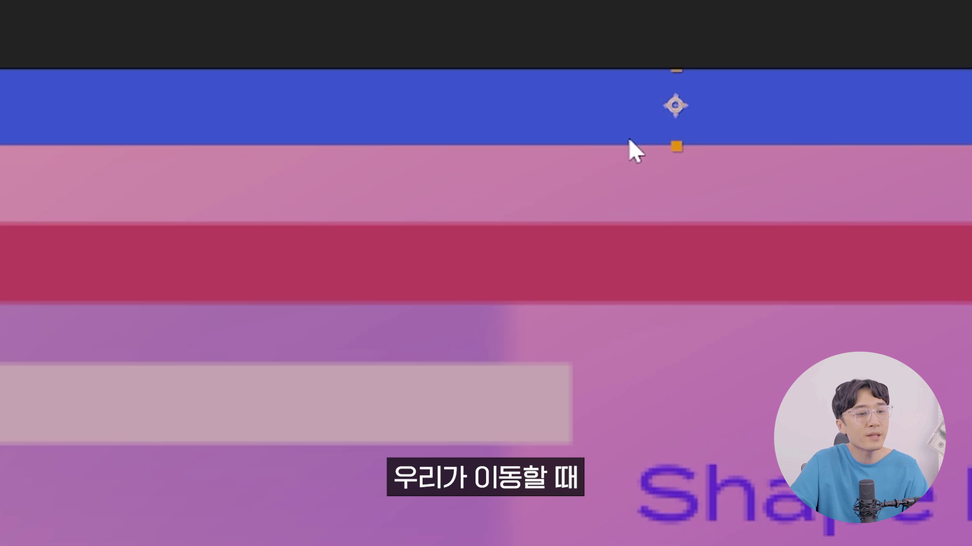
left_click_drag(629, 140, 516, 211)
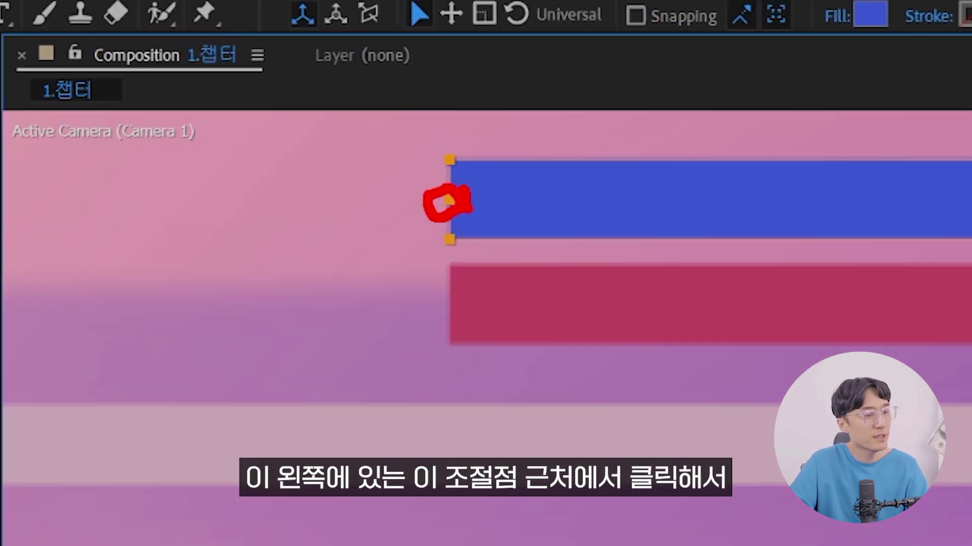
mouse_move(460, 201)
left_mouse_down()
mouse_move(564, 253)
mouse_move(459, 175)
left_mouse_up()
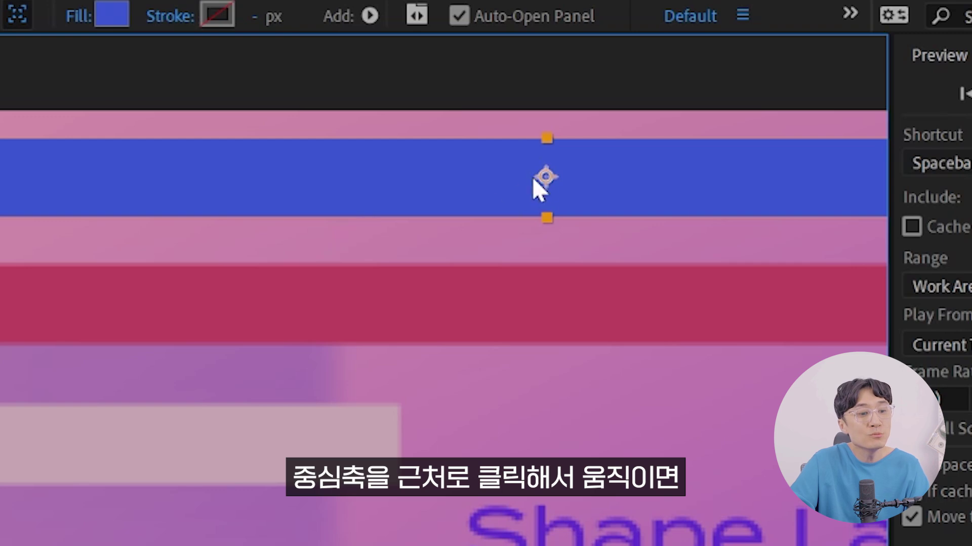
left_click_drag(531, 184, 391, 213)
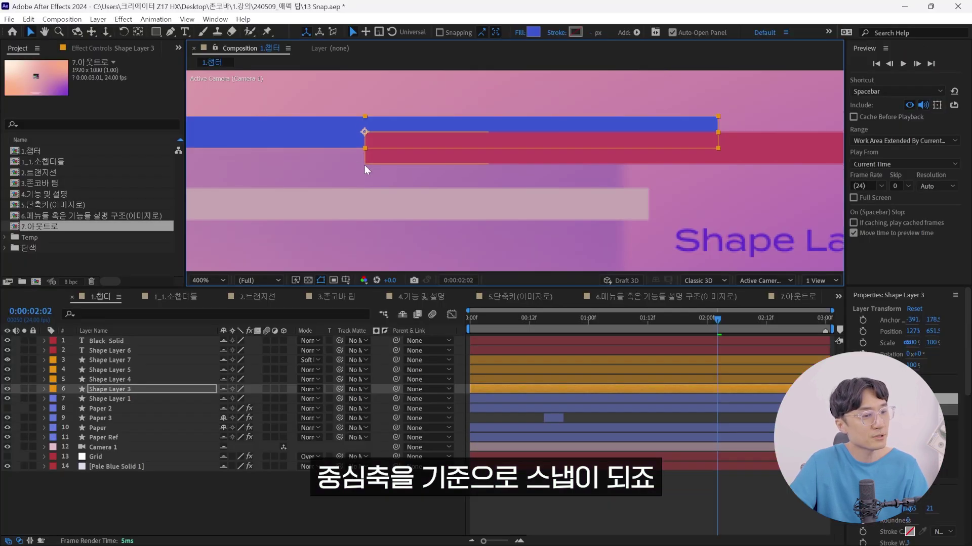
key("ctrl+z")
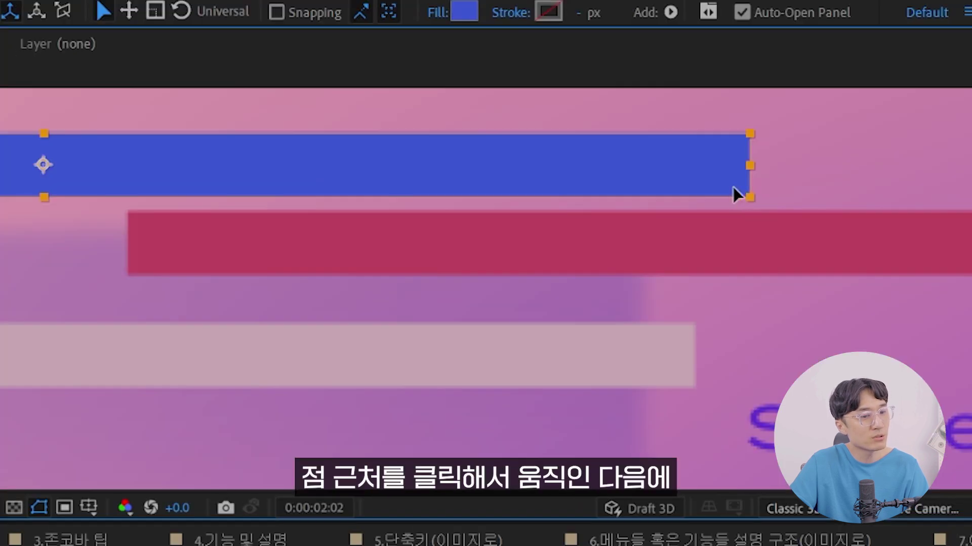
Step: Drag the blue bar by its bottom-right corner to snap onto the red bar's top-left corner
left_click_drag(742, 194, 178, 198)
left_click_drag(521, 198, 443, 185)
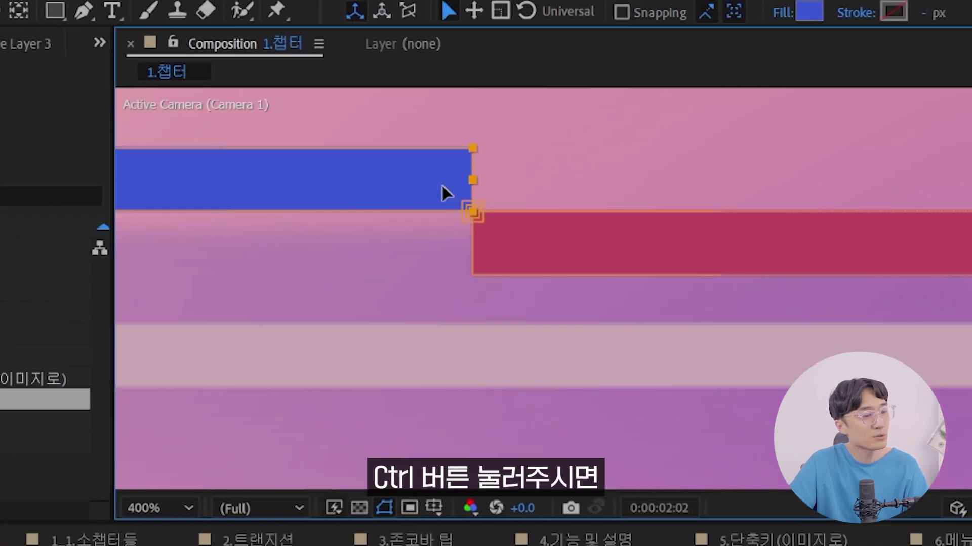
left_click_drag(469, 216, 462, 209)
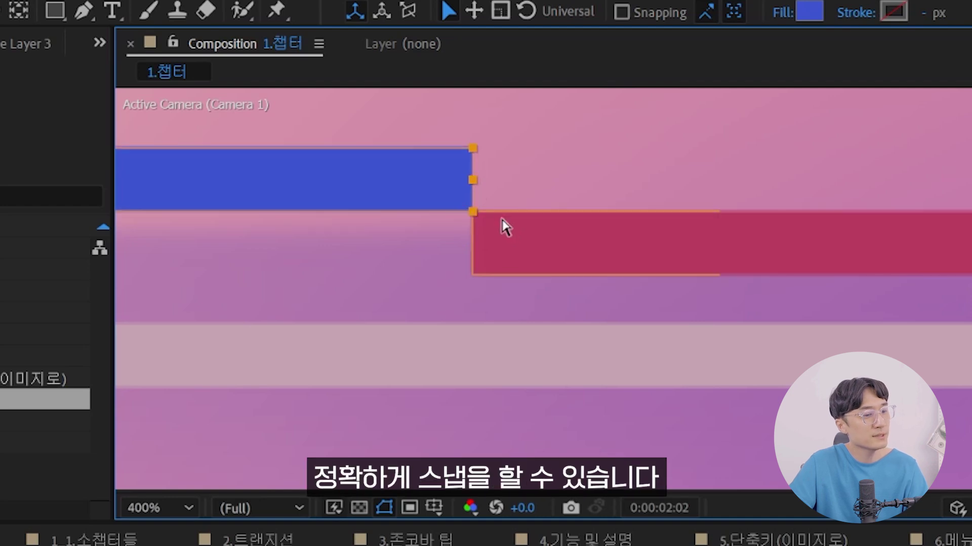